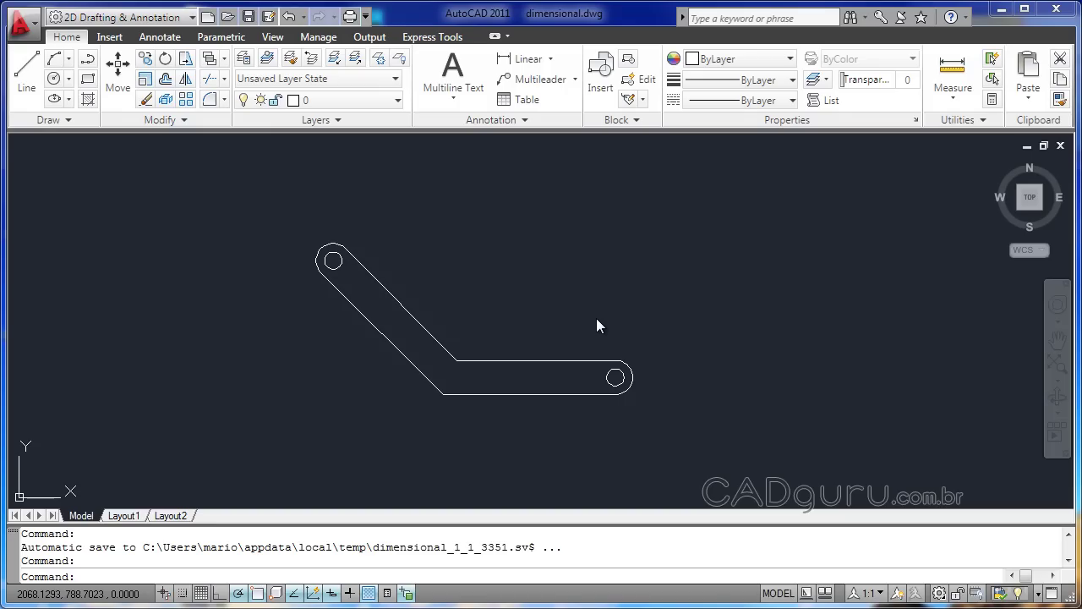
Switch to the Insert ribbon tab and start the Create block tool.
{"action": "left_click", "coordinate": [111, 40]}
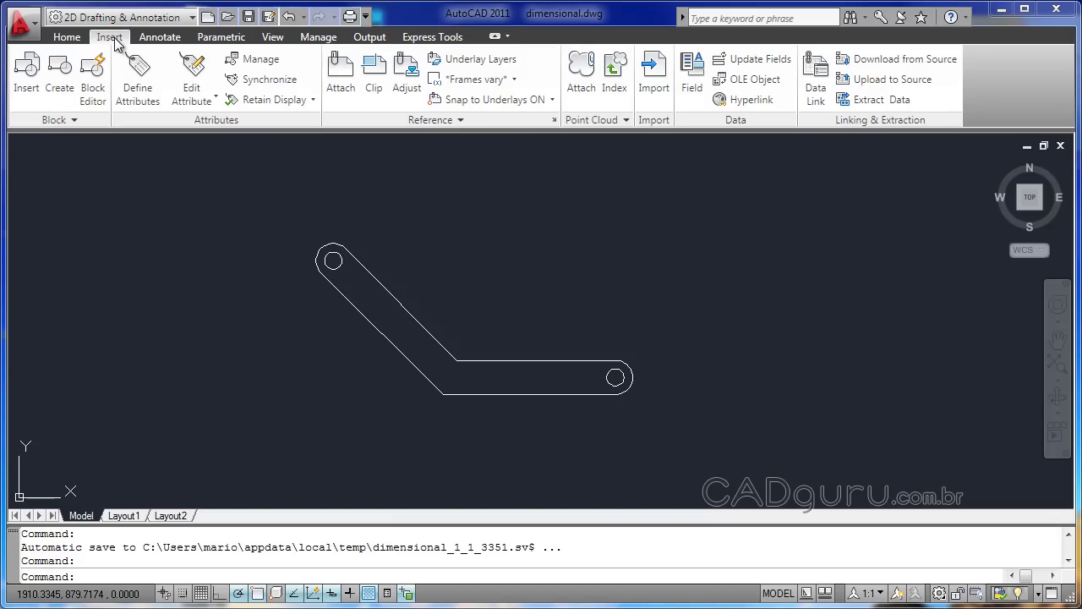
{"action": "left_click", "coordinate": [64, 95]}
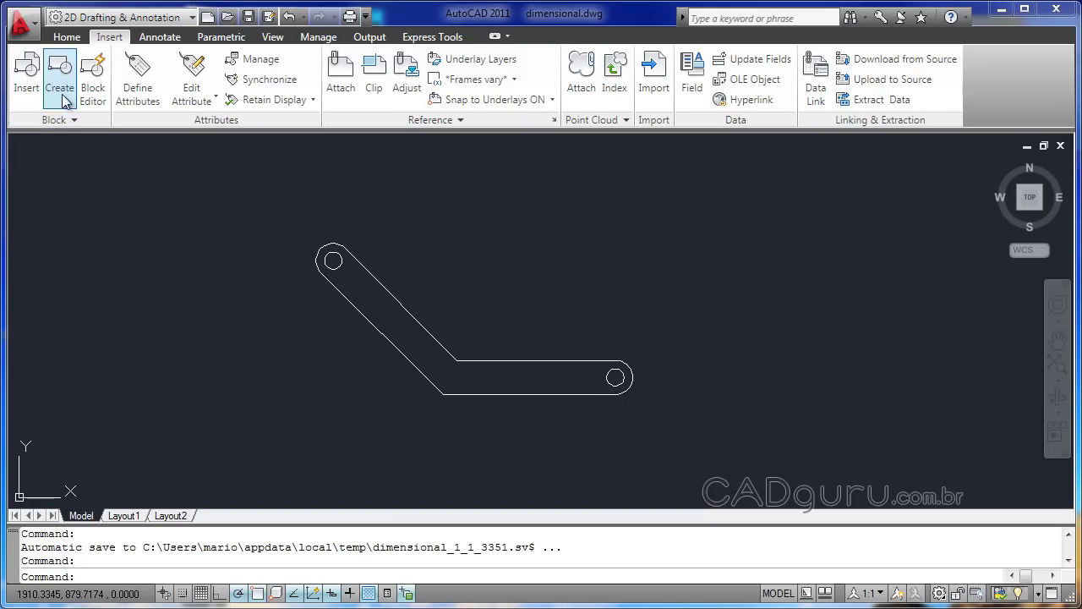
Name the new block 'braçadeira' and set its base point at the upper circle's centre.
{"action": "left_click", "coordinate": [71, 76]}
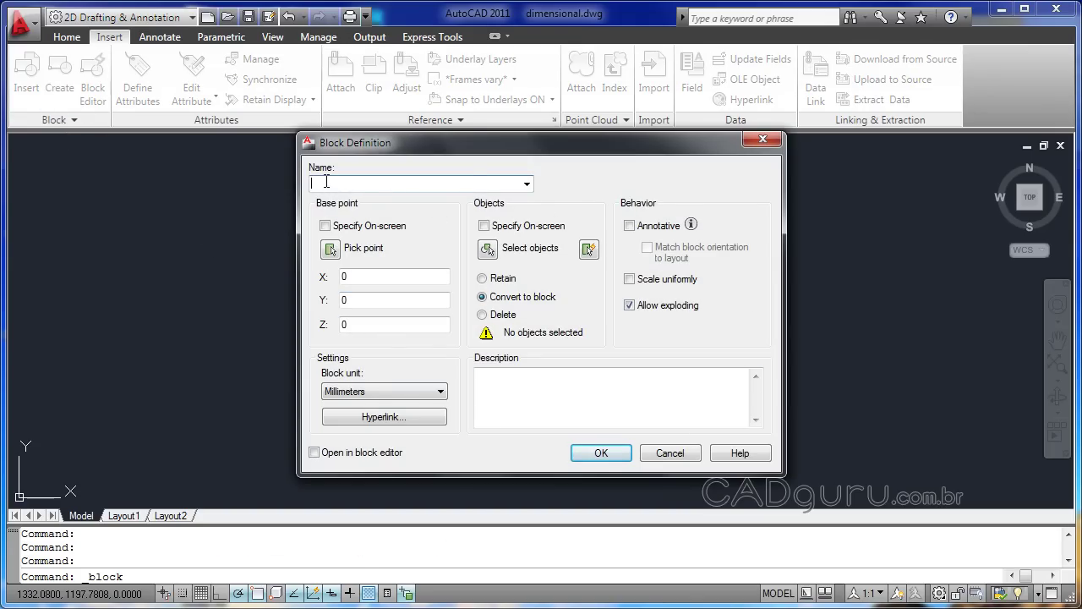
{"action": "type", "text": "br"}
{"action": "type", "text": "a"}
{"action": "type", "text": "çadei"}
{"action": "type", "text": "ra"}
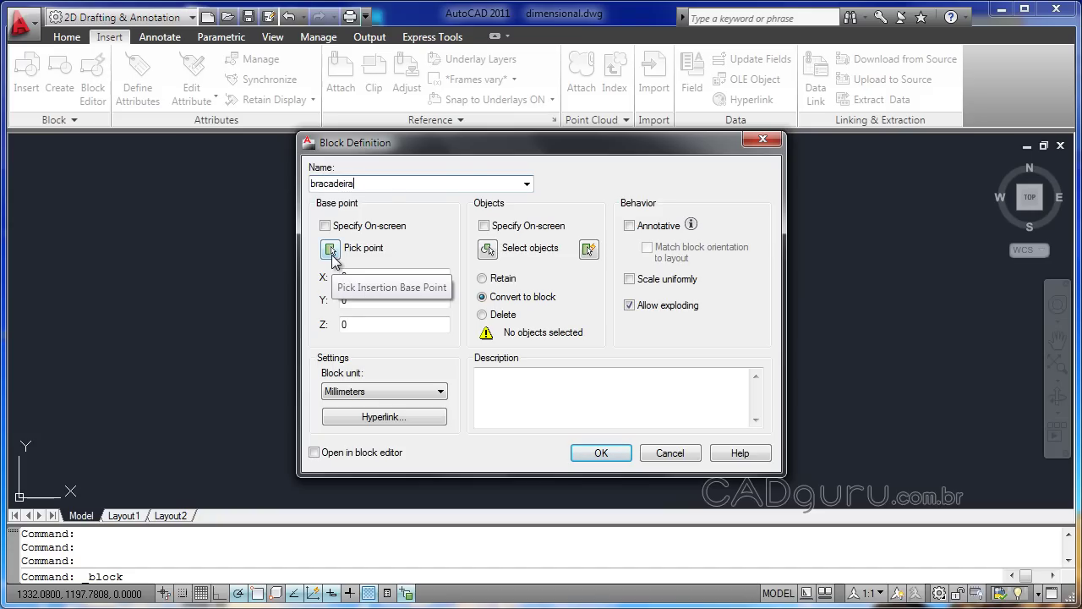
{"action": "left_click", "coordinate": [330, 249]}
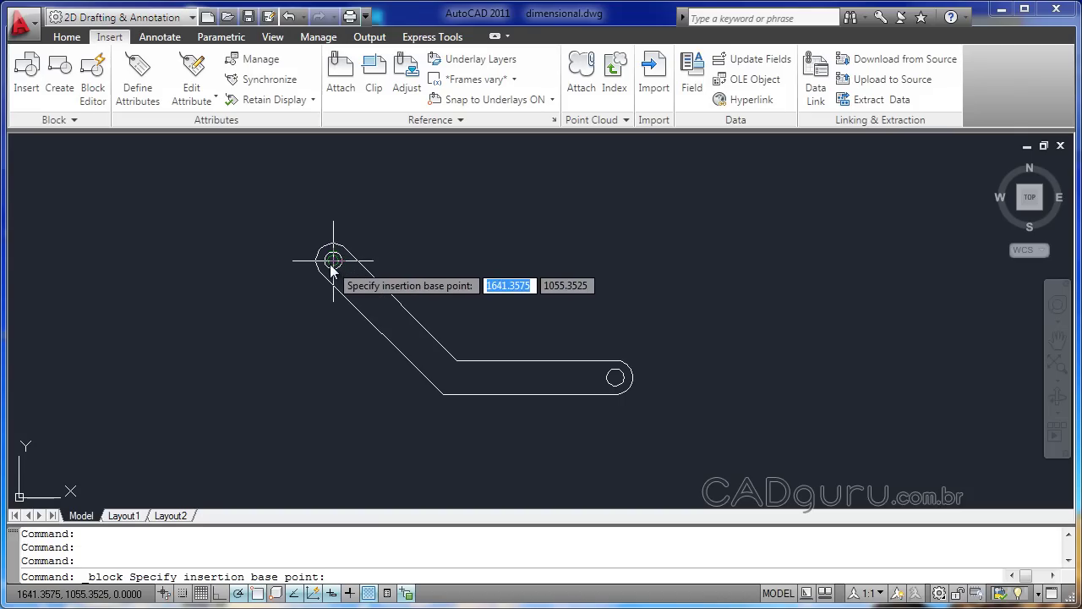
{"action": "left_click", "coordinate": [331, 269]}
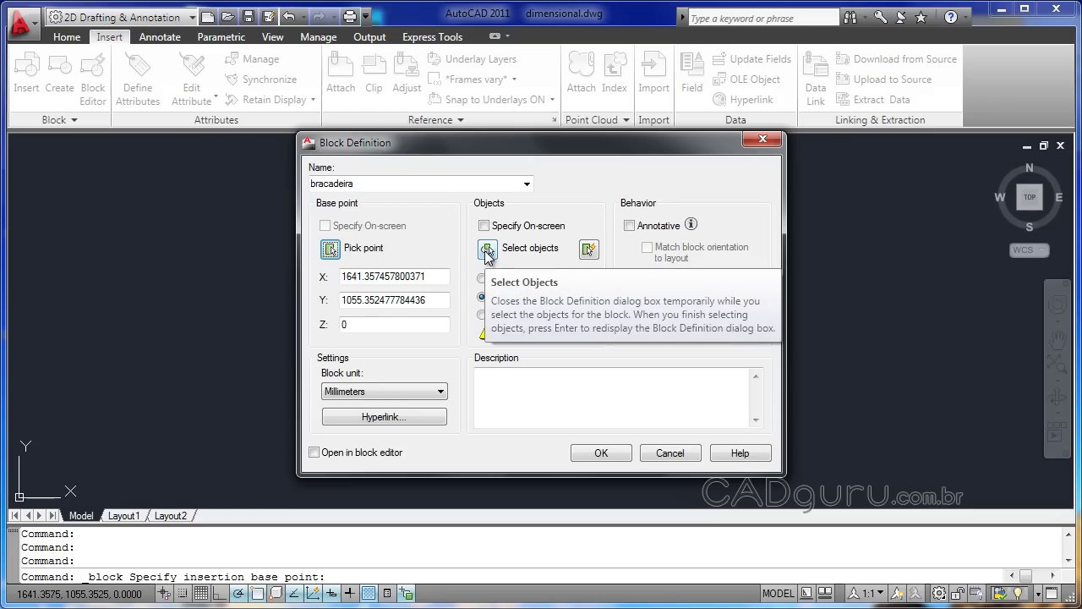
Window-select the bracket's 3 objects for the block and tick Open in block editor.
{"action": "left_click", "coordinate": [487, 251]}
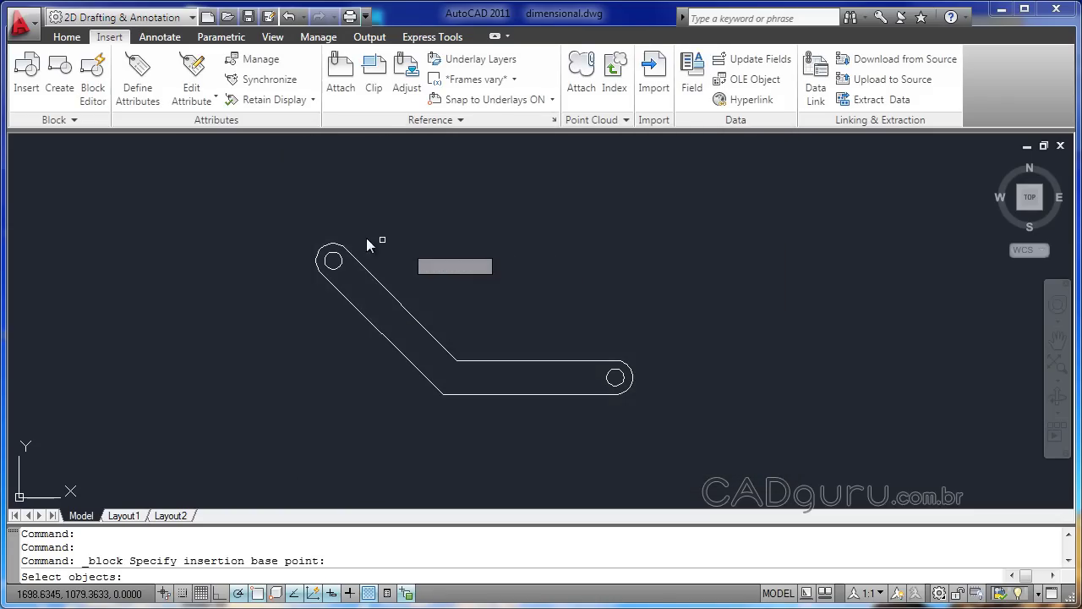
{"action": "left_click", "coordinate": [267, 218]}
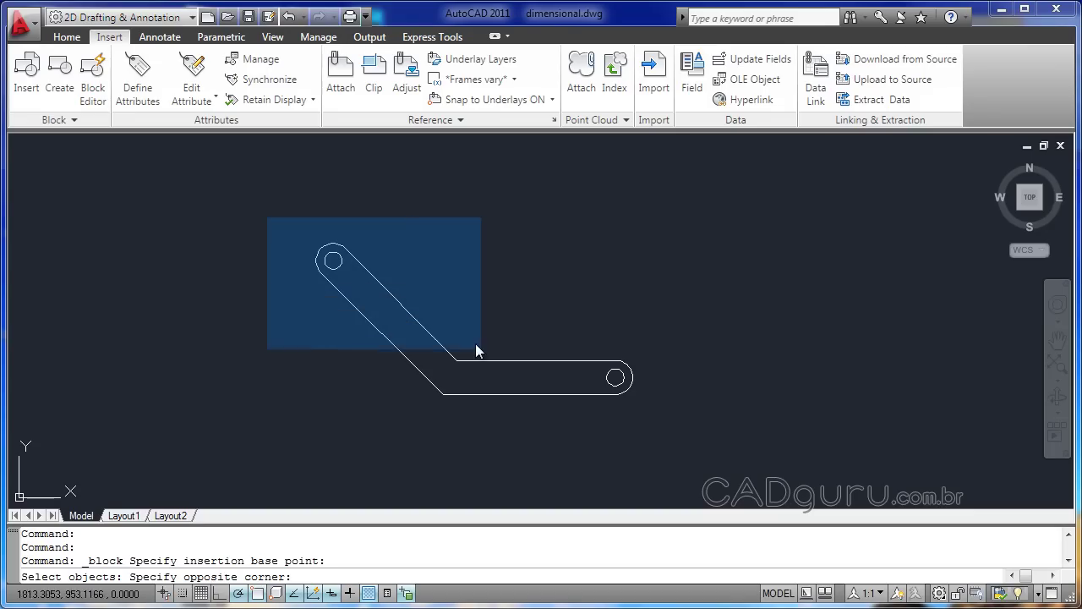
{"action": "left_click", "coordinate": [688, 442]}
{"action": "key", "text": "Return"}
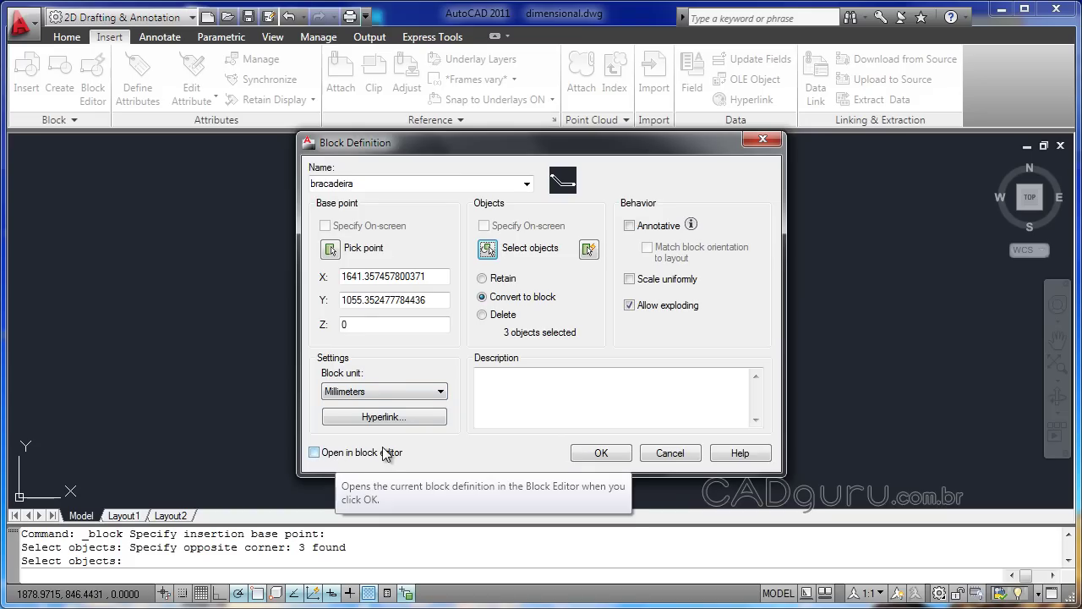
{"action": "left_click", "coordinate": [315, 454]}
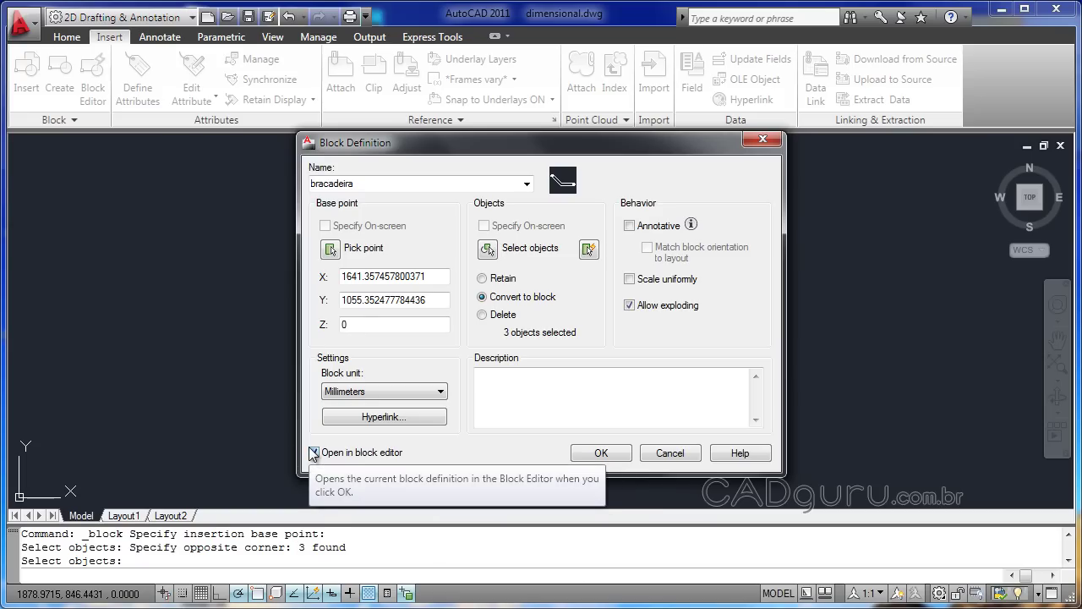
Create the braçadeira block, close the Block Editor, and nudge the block slightly up and right.
{"action": "left_click", "coordinate": [601, 454]}
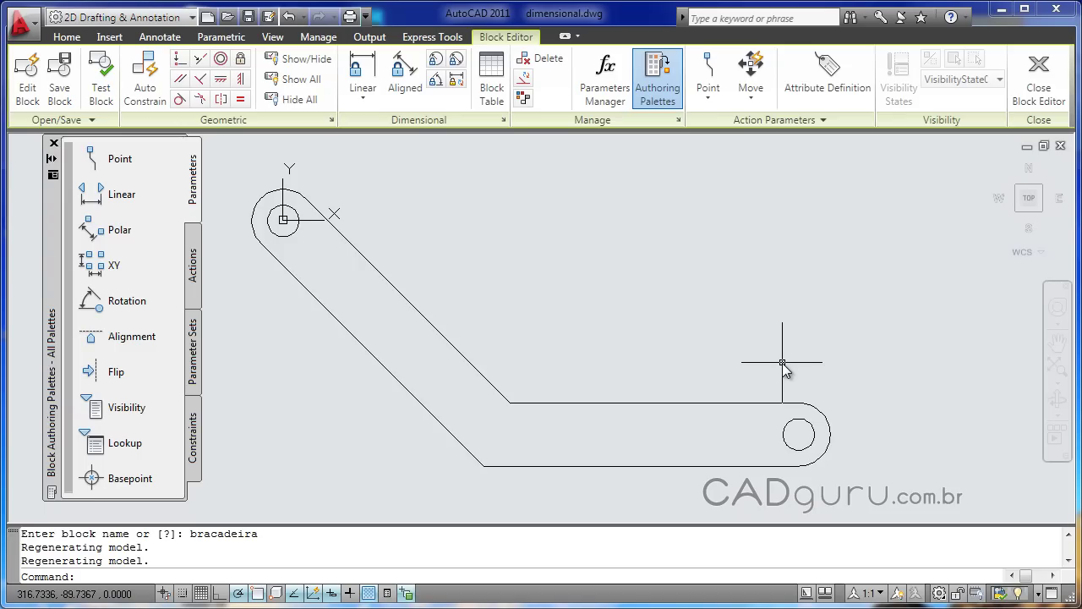
{"action": "left_click", "coordinate": [1036, 90]}
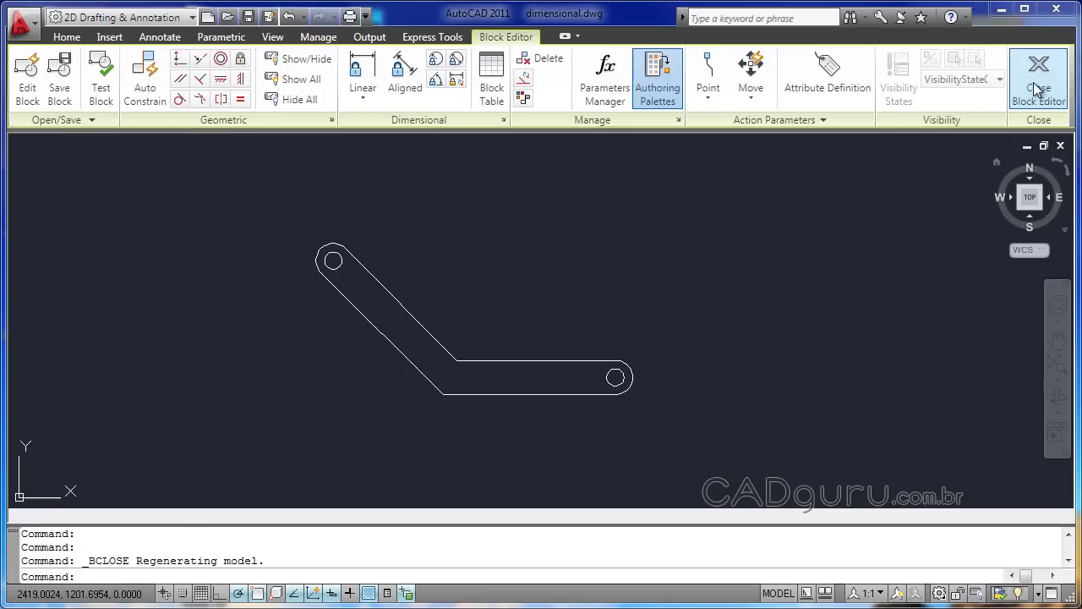
{"action": "left_click", "coordinate": [480, 365]}
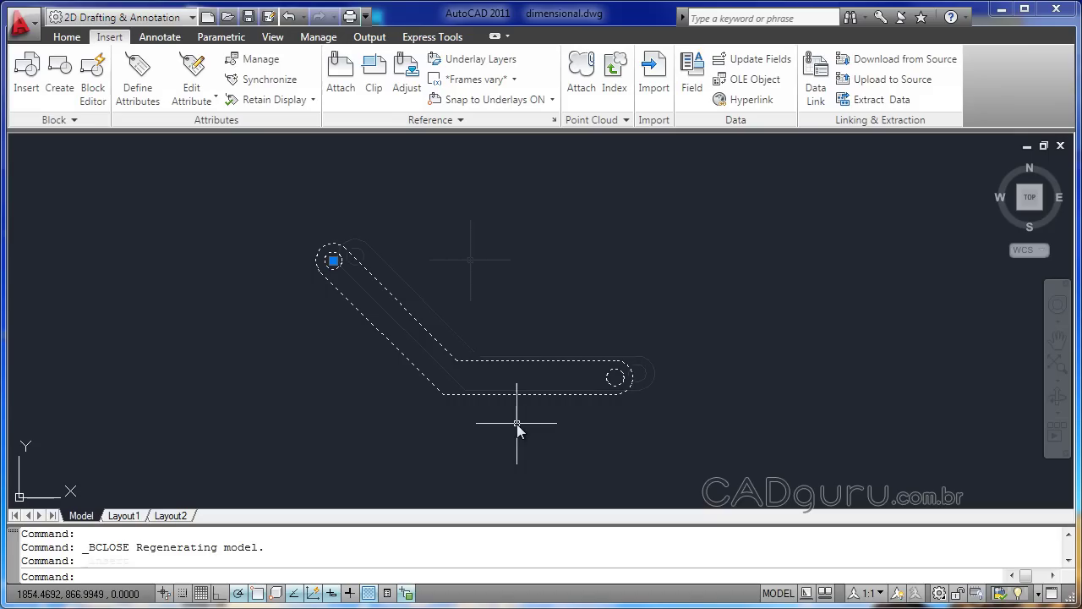
{"action": "left_click_drag", "start_coordinate": [499, 359], "coordinate": [521, 355]}
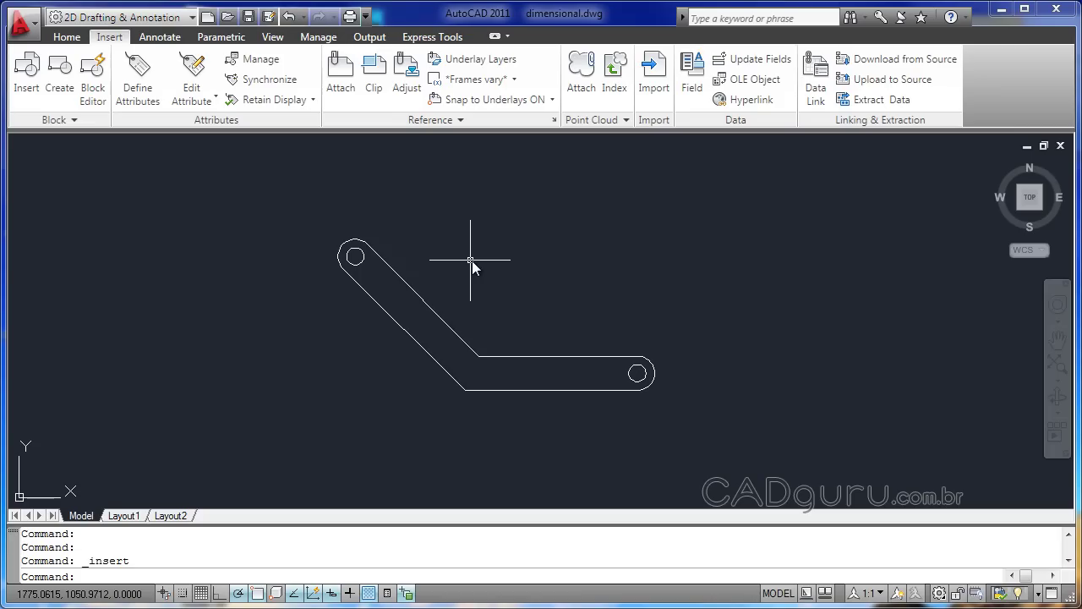
Start WBLOCK and set the export base point at the upper circle's centre.
{"action": "type", "text": "wbl"}
{"action": "type", "text": "ock"}
{"action": "key", "text": "Return"}
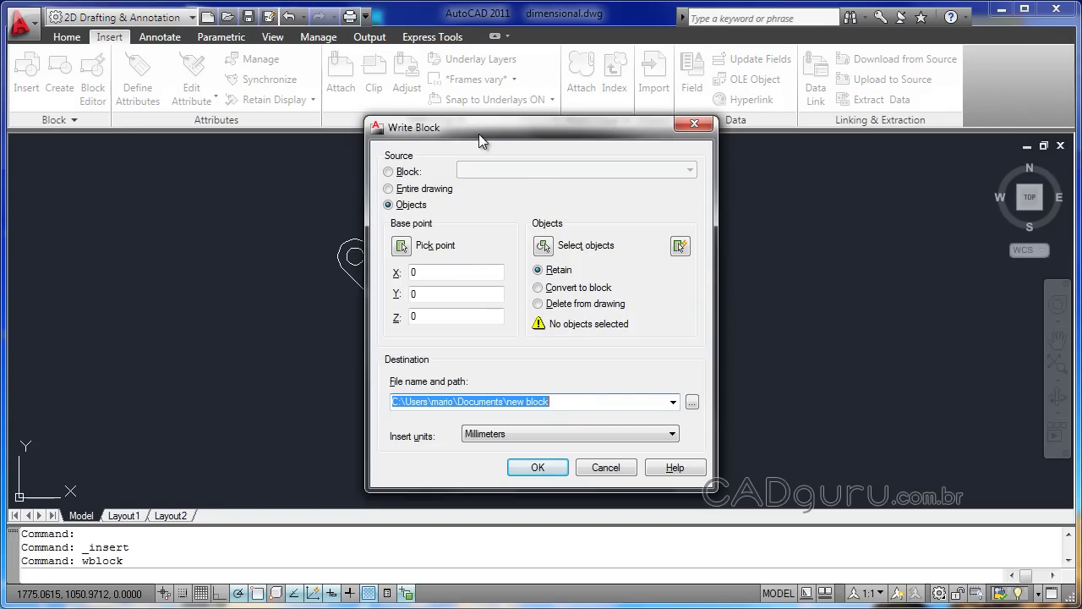
{"action": "left_click", "coordinate": [404, 247]}
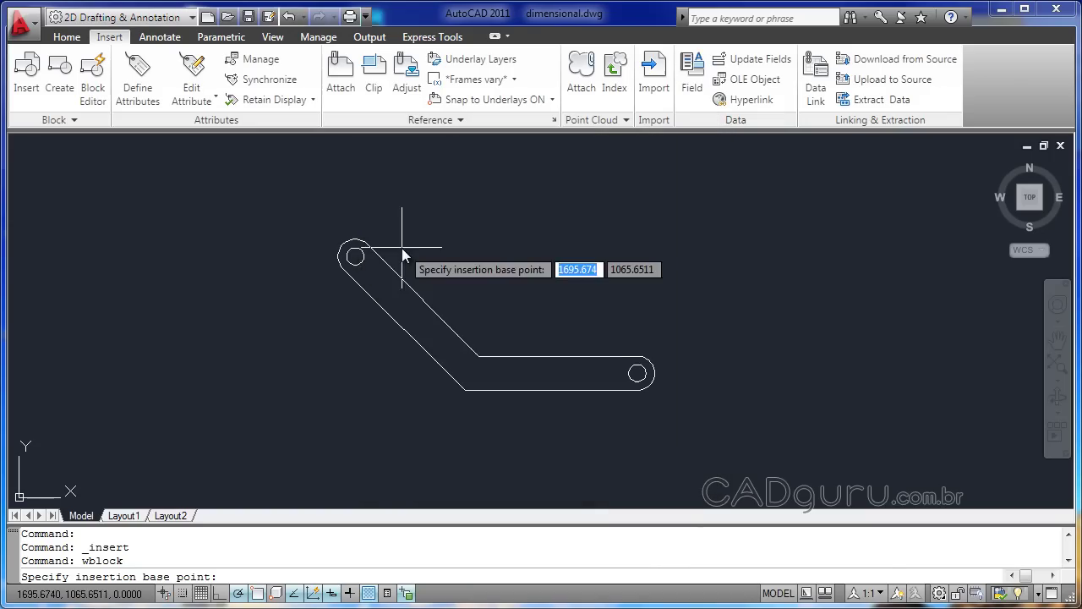
{"action": "left_click", "coordinate": [356, 260]}
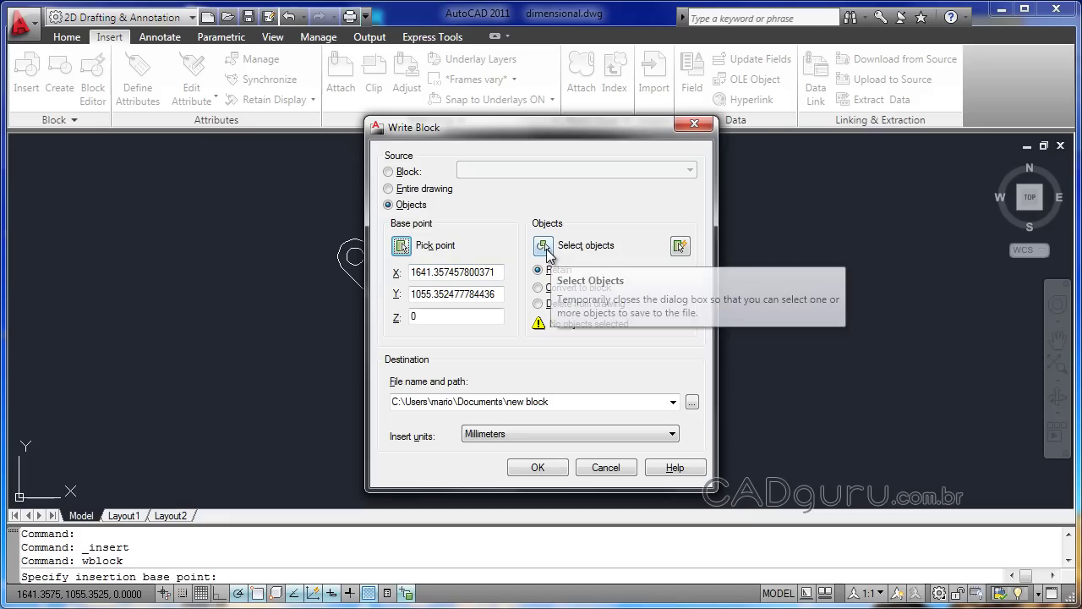
Window-select the bracket's 3 objects to write out.
{"action": "left_click", "coordinate": [543, 247]}
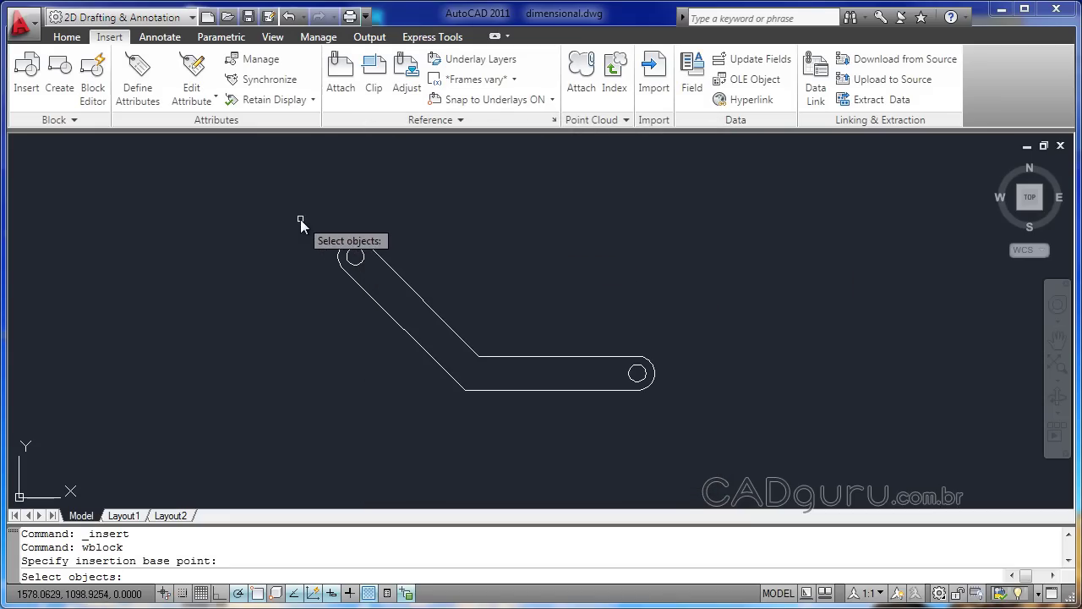
{"action": "left_click", "coordinate": [300, 220]}
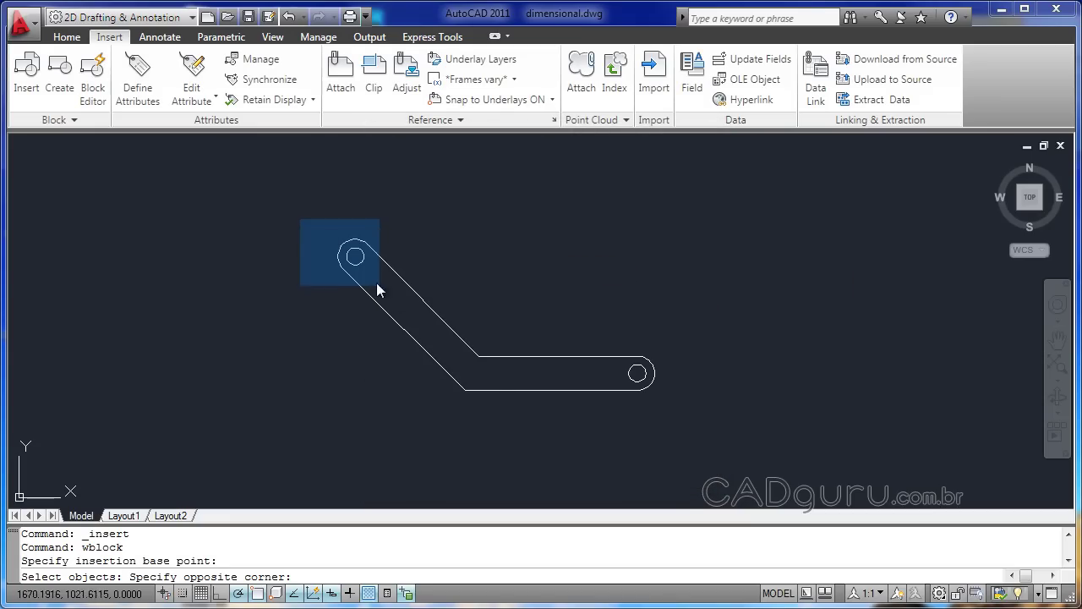
{"action": "left_click", "coordinate": [701, 434]}
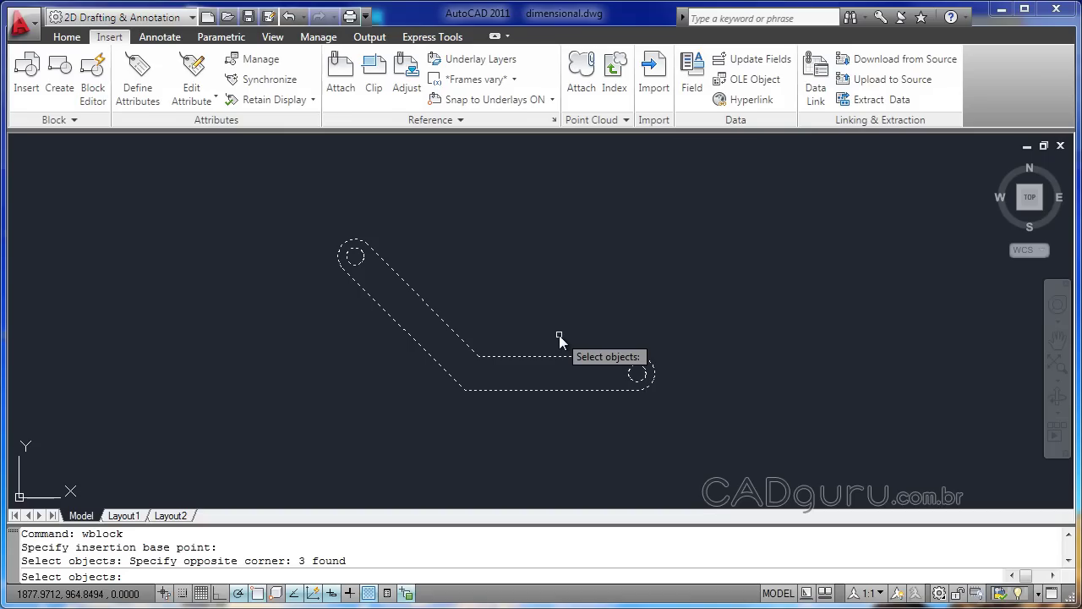
{"action": "key", "text": "Return"}
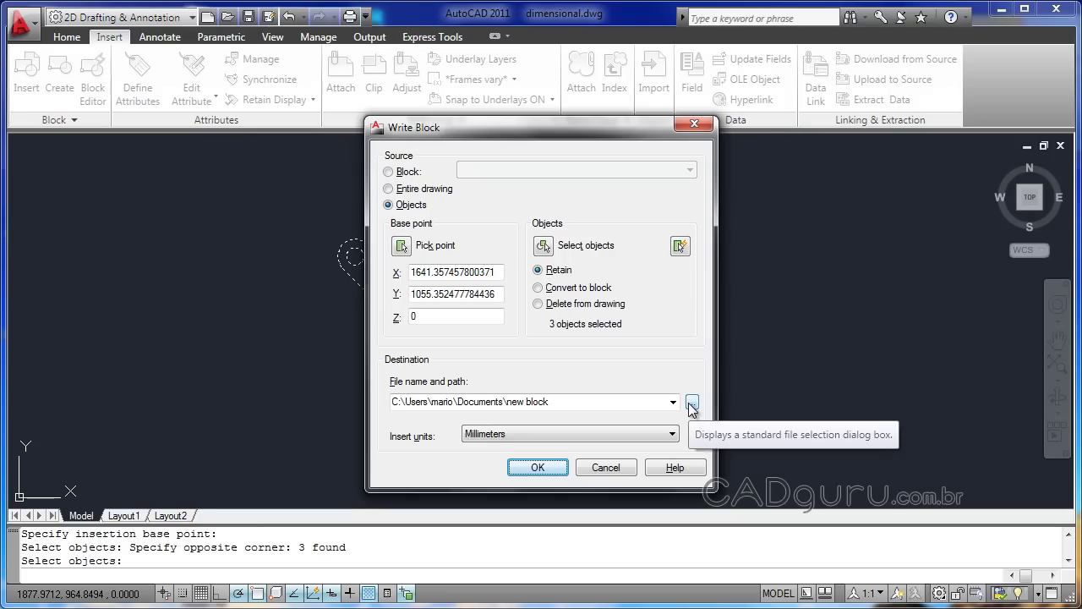
Set the Write Block destination file to bracadeira.dwg on the Desktop.
{"action": "left_click", "coordinate": [692, 407]}
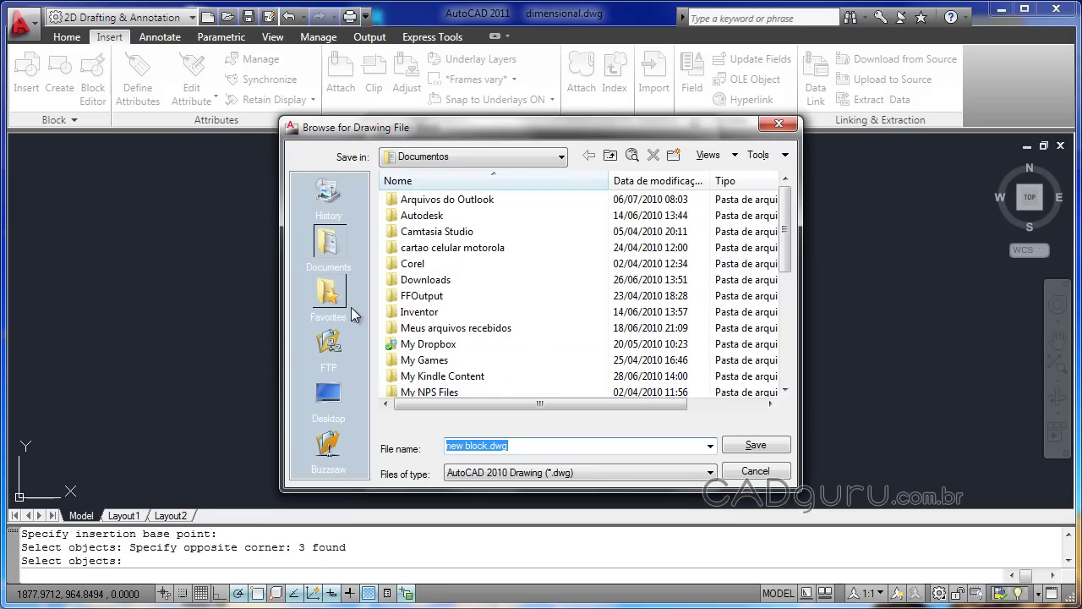
{"action": "left_click", "coordinate": [328, 394]}
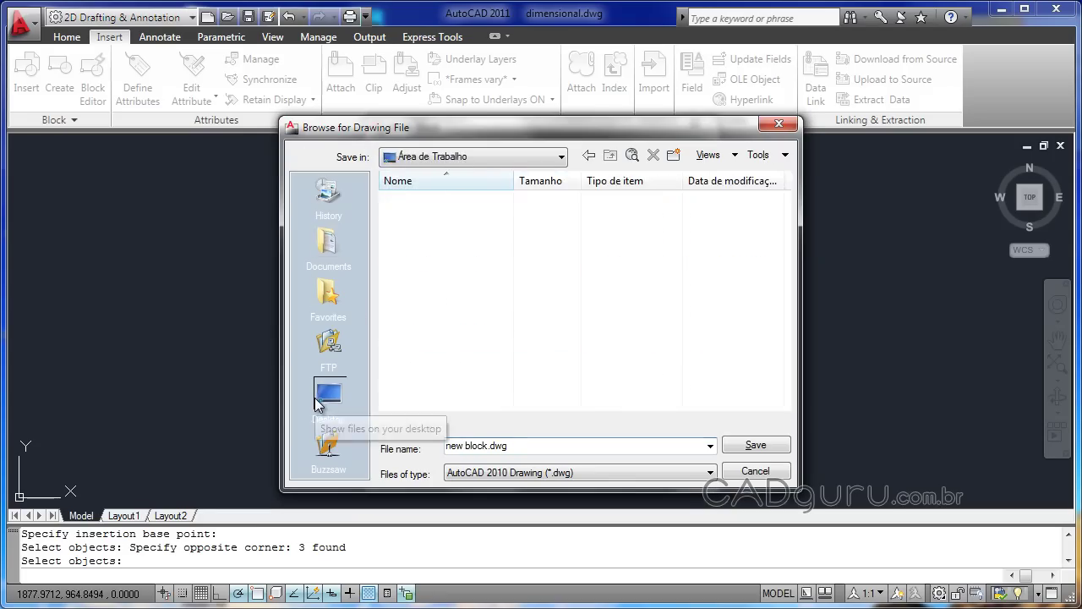
{"action": "left_click", "coordinate": [484, 445]}
{"action": "left_click", "coordinate": [488, 441]}
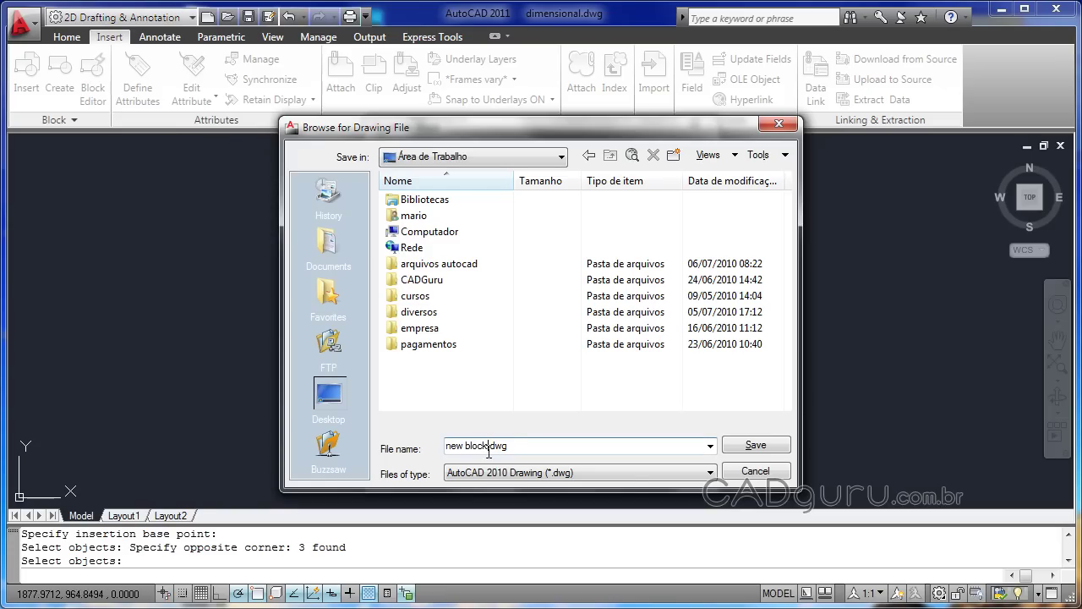
{"action": "left_click_drag", "start_coordinate": [488, 448], "coordinate": [422, 449]}
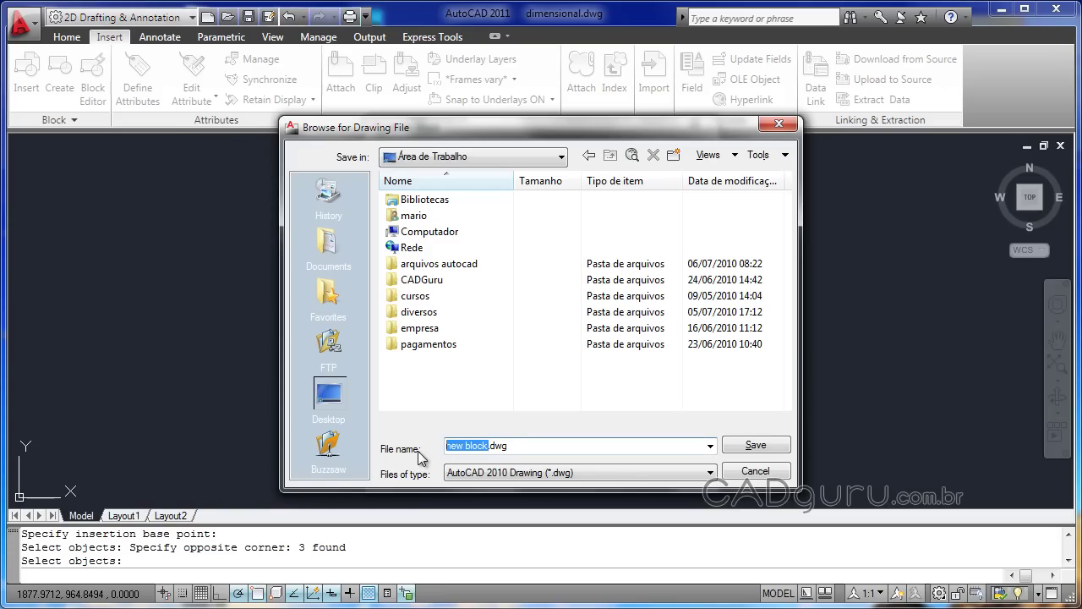
{"action": "type", "text": "bra"}
{"action": "type", "text": "cadeira"}
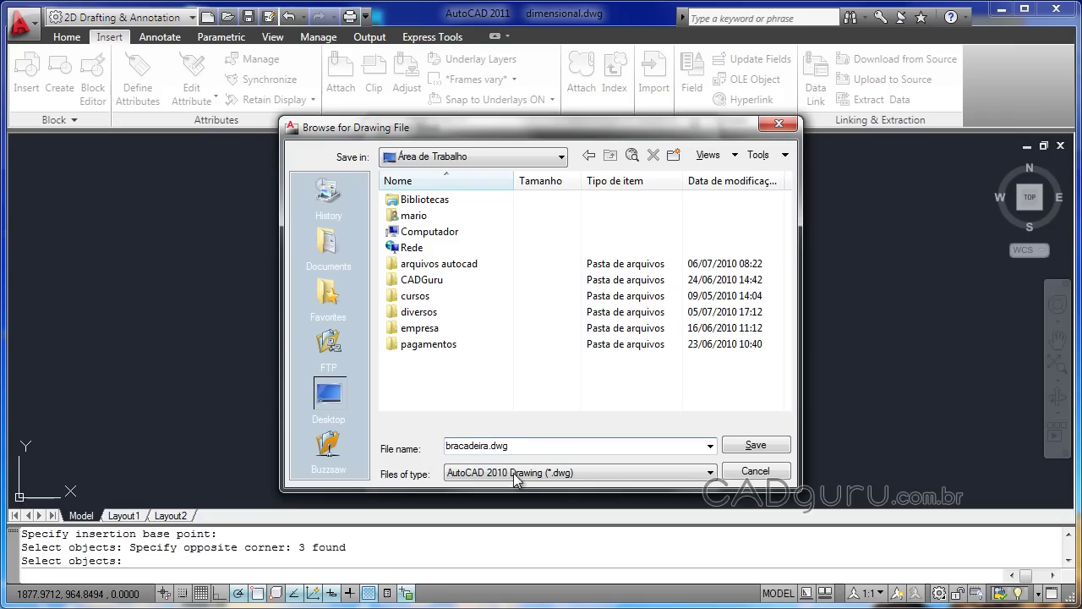
{"action": "left_click_drag", "start_coordinate": [489, 446], "coordinate": [513, 441]}
{"action": "left_click", "coordinate": [756, 445]}
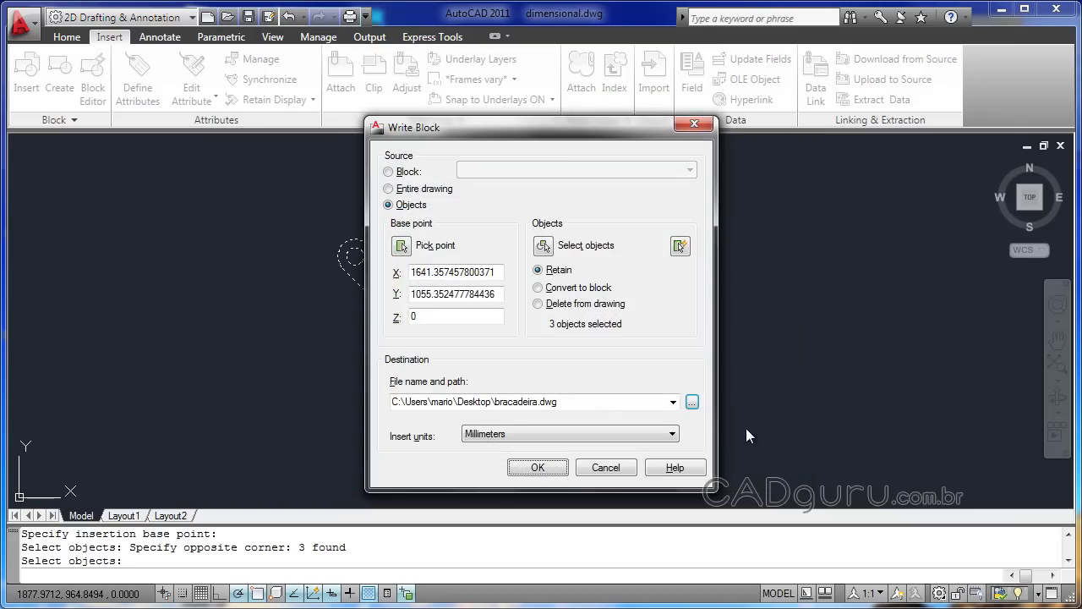
Write the bracket out to bracadeira.dwg, then clear the bracket's selection.
{"action": "left_click", "coordinate": [534, 470]}
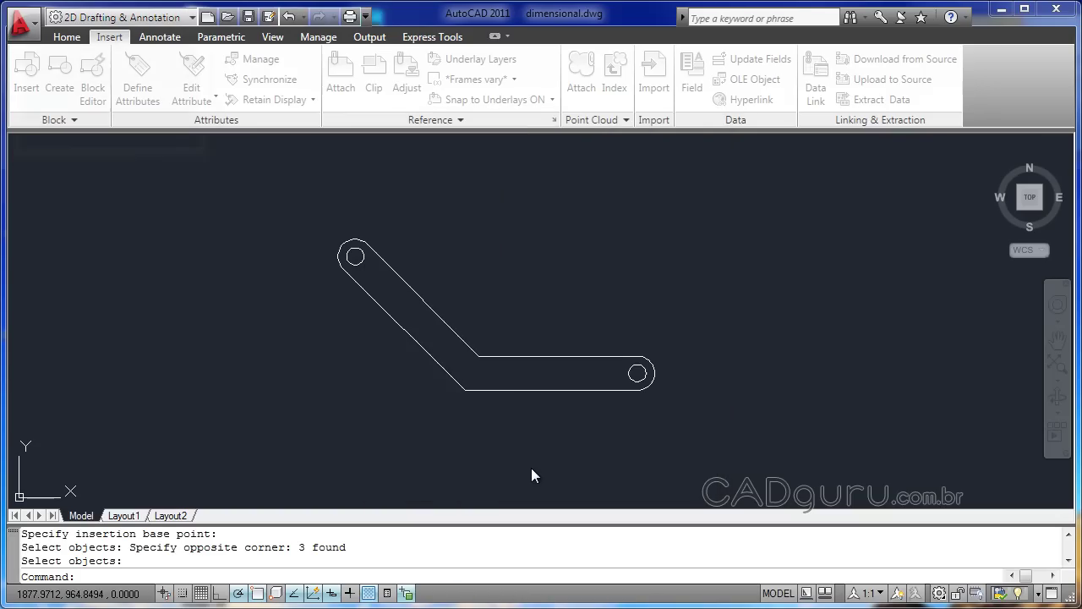
{"action": "left_click", "coordinate": [491, 397]}
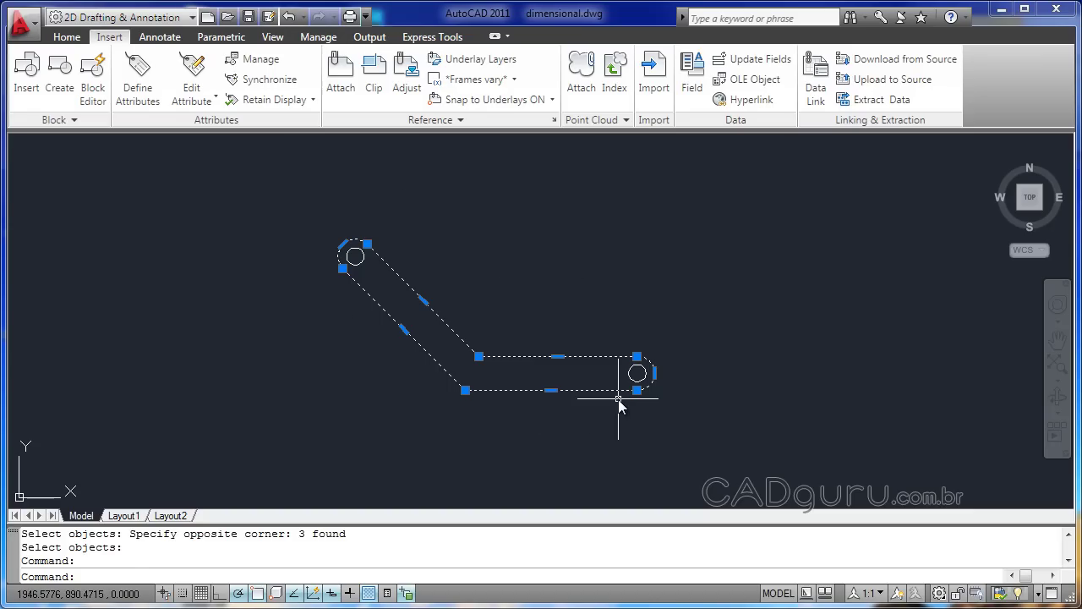
{"action": "key", "text": "Escape"}
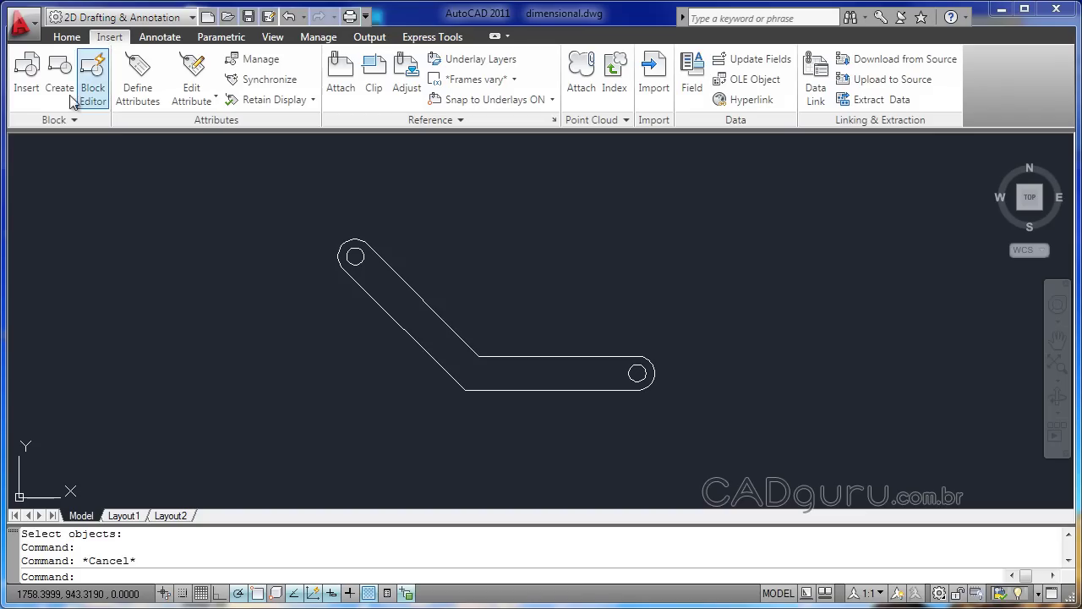
Start the Insert command, check the available block names, then browse for a drawing file.
{"action": "left_click", "coordinate": [26, 81]}
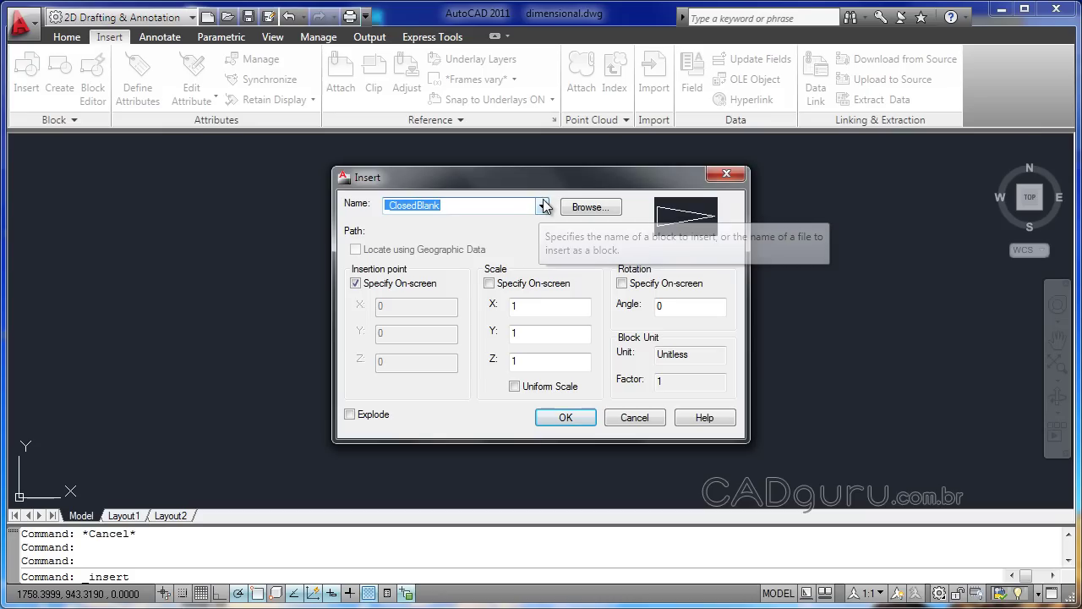
{"action": "left_click", "coordinate": [542, 207]}
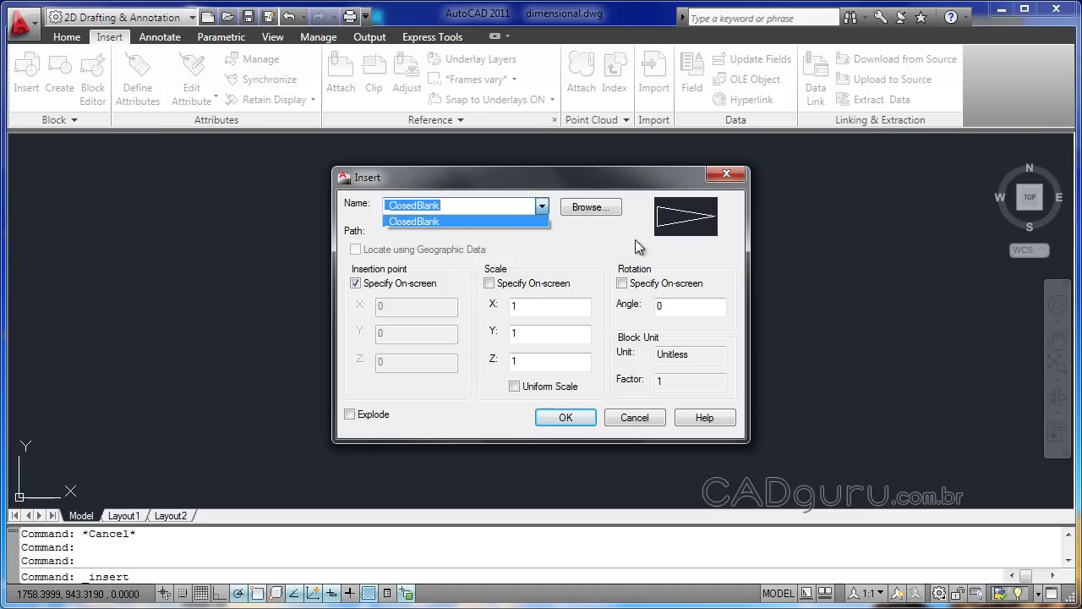
{"action": "left_click", "coordinate": [603, 238]}
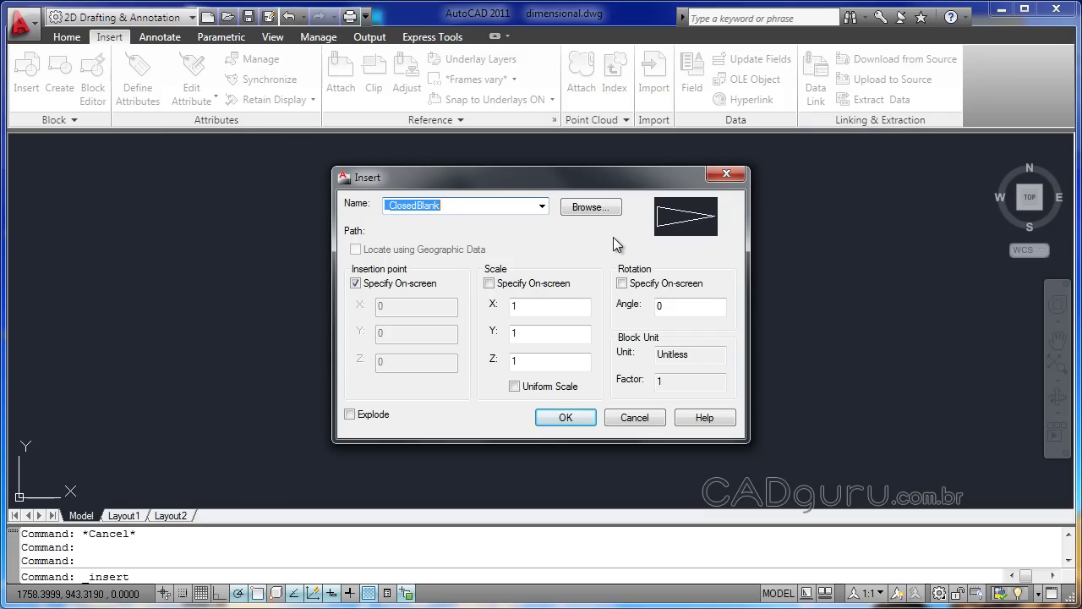
{"action": "left_click", "coordinate": [597, 209]}
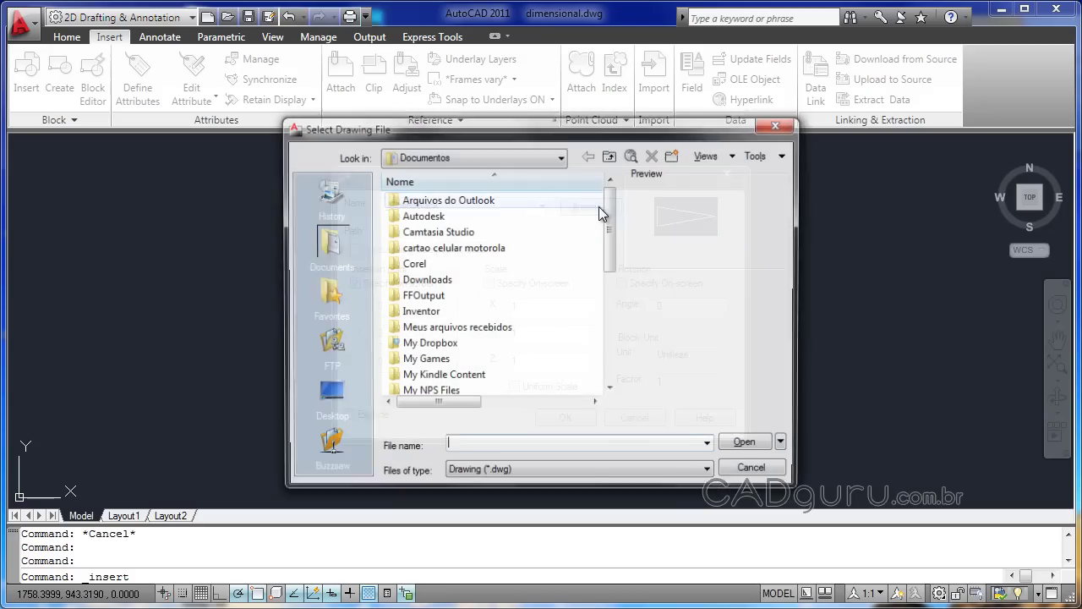
Choose bracadeira.dwg from the Desktop as the block to insert.
{"action": "left_click", "coordinate": [328, 398]}
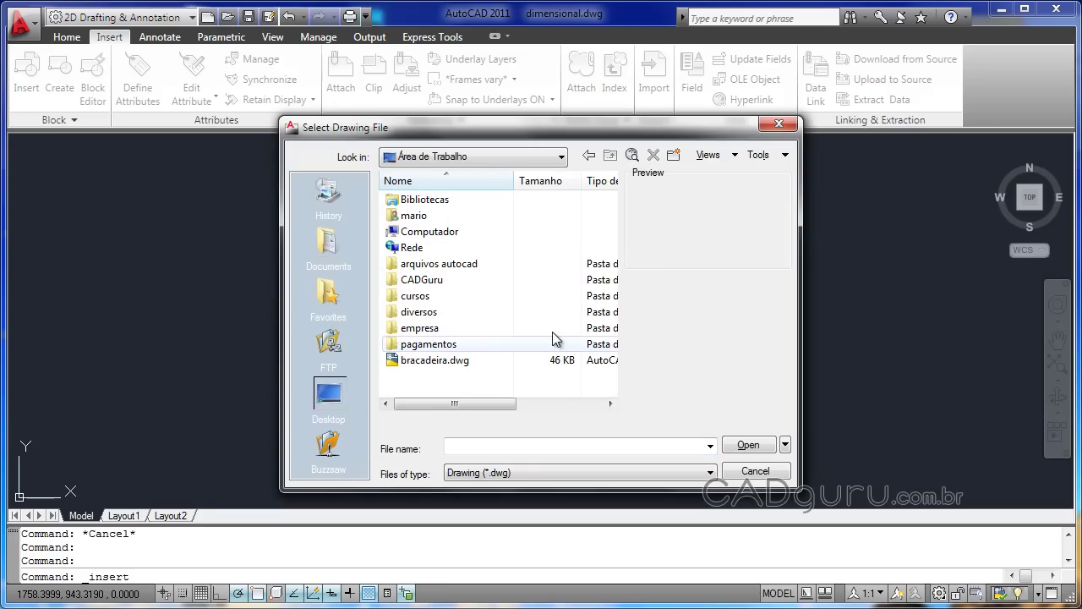
{"action": "left_click", "coordinate": [438, 359]}
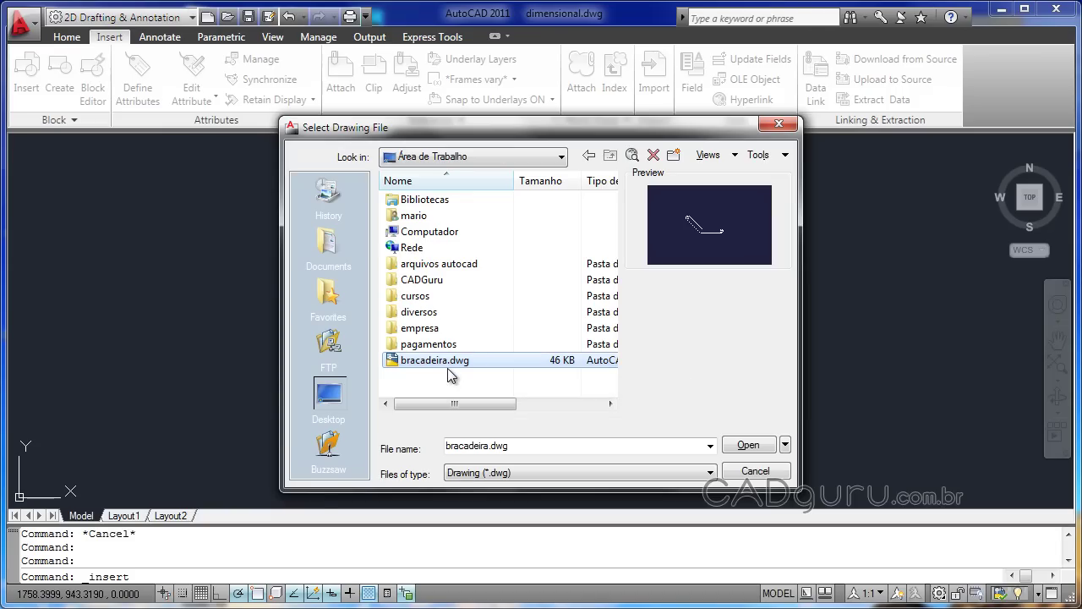
{"action": "left_click", "coordinate": [748, 448]}
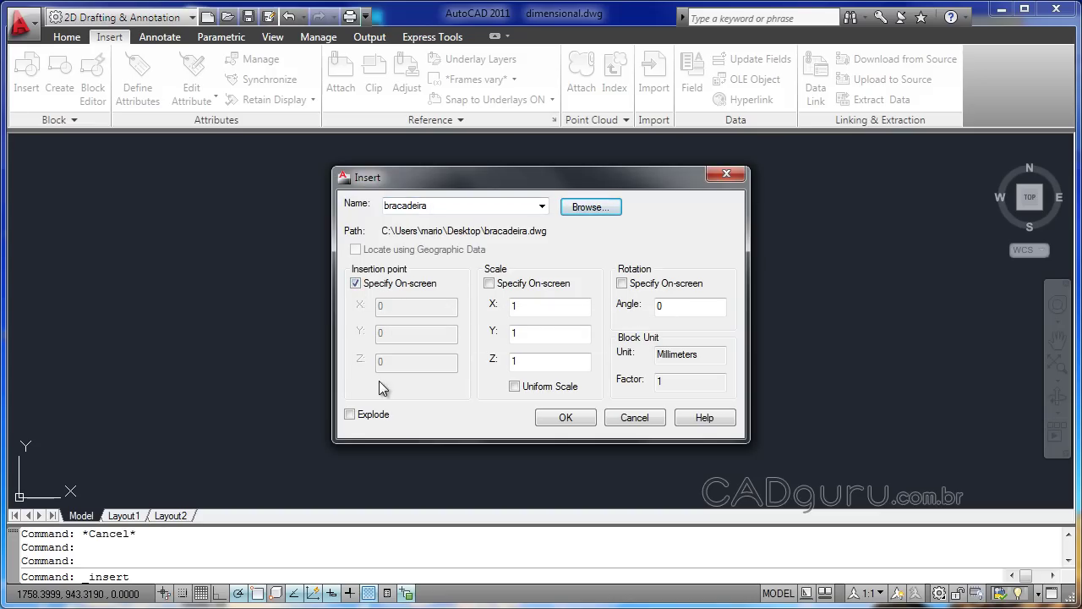
Keep the insertion point on-screen with scale 1 and rotation 0, and accept the insert.
{"action": "left_click", "coordinate": [356, 285]}
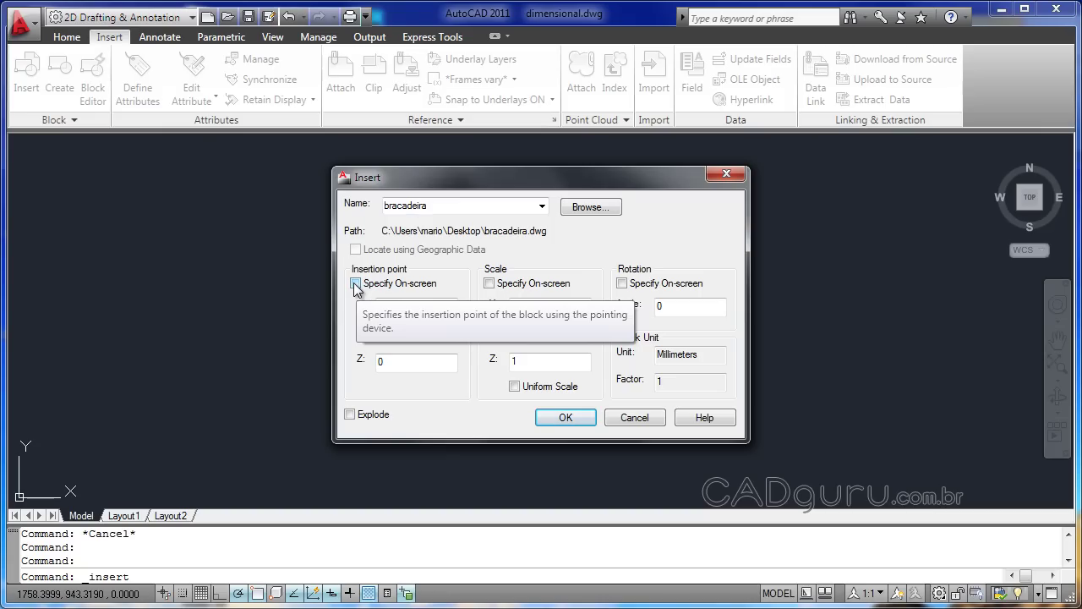
{"action": "left_click", "coordinate": [355, 284]}
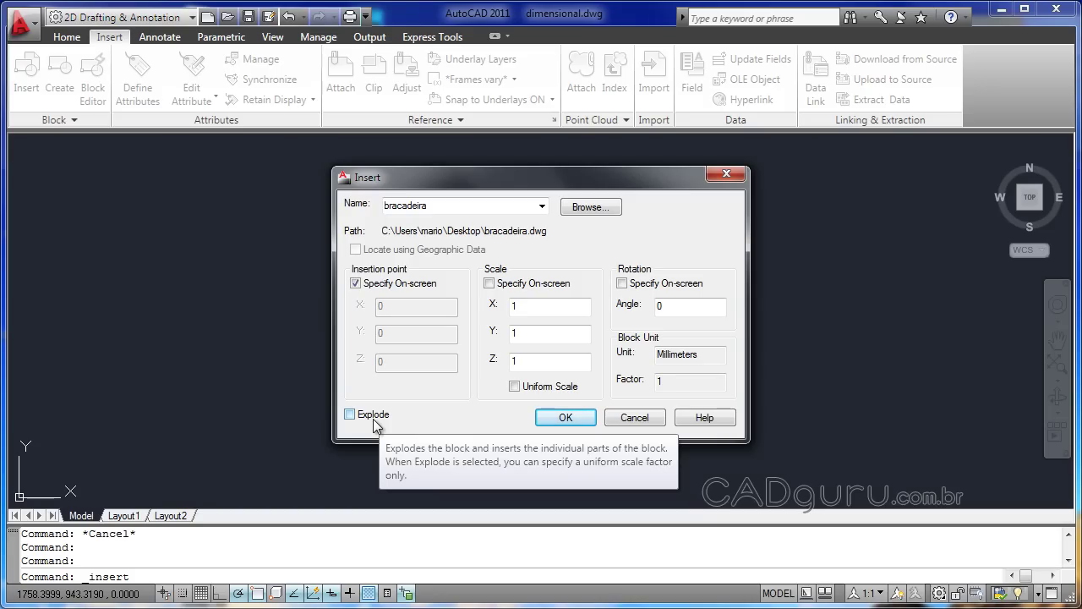
{"action": "left_click", "coordinate": [565, 418]}
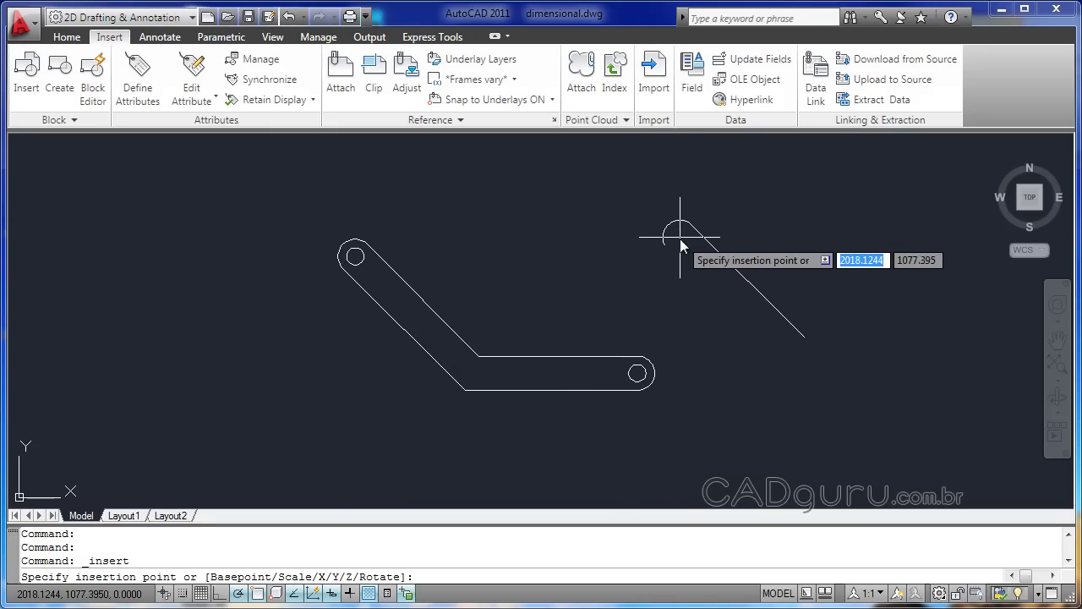
Place the bracket copy right of the original, then select it and clear the selection.
{"action": "left_click", "coordinate": [679, 240]}
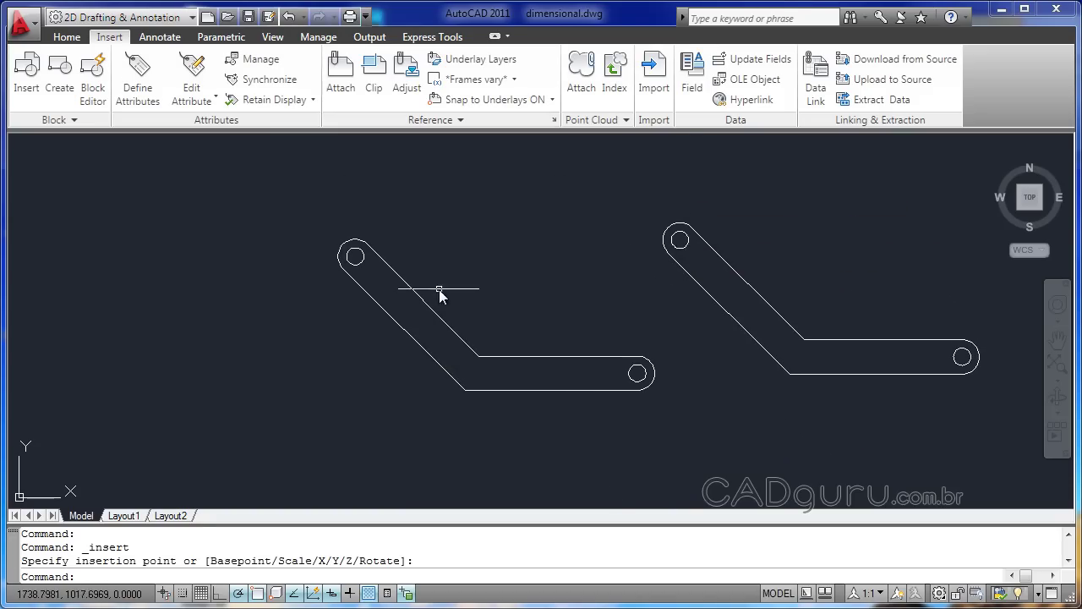
{"action": "left_click", "coordinate": [721, 306]}
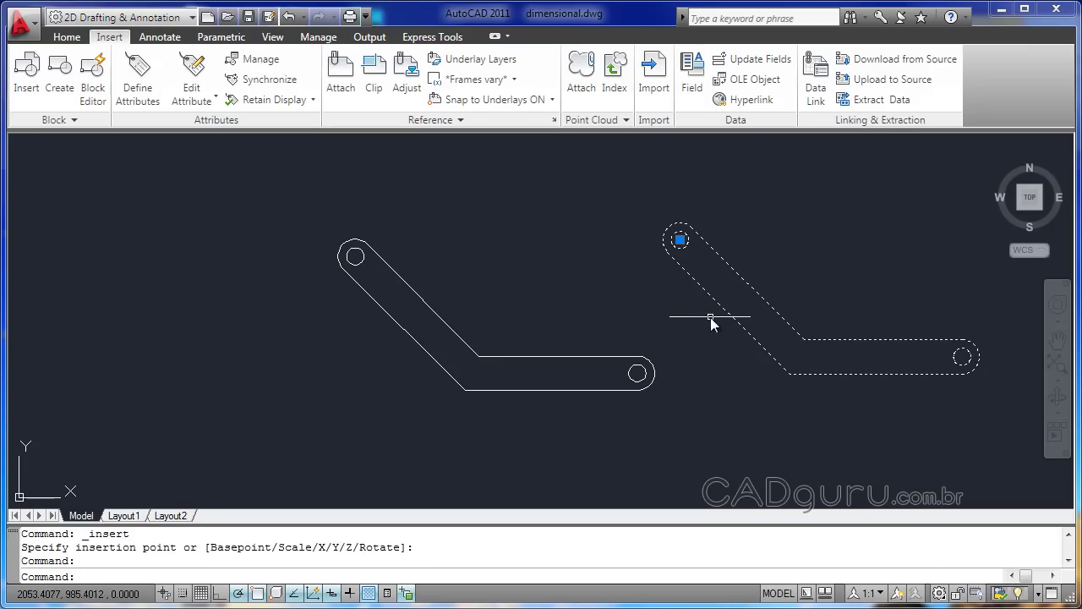
{"action": "key", "text": "Escape"}
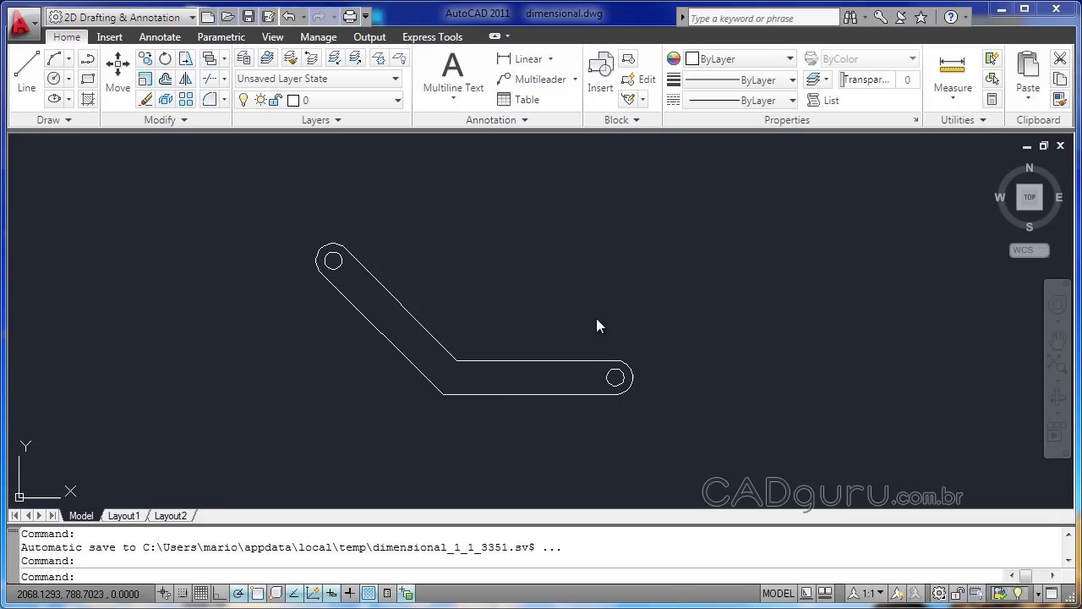
Start a new block definition from the Insert tab's Block panel.
{"action": "left_click", "coordinate": [115, 43]}
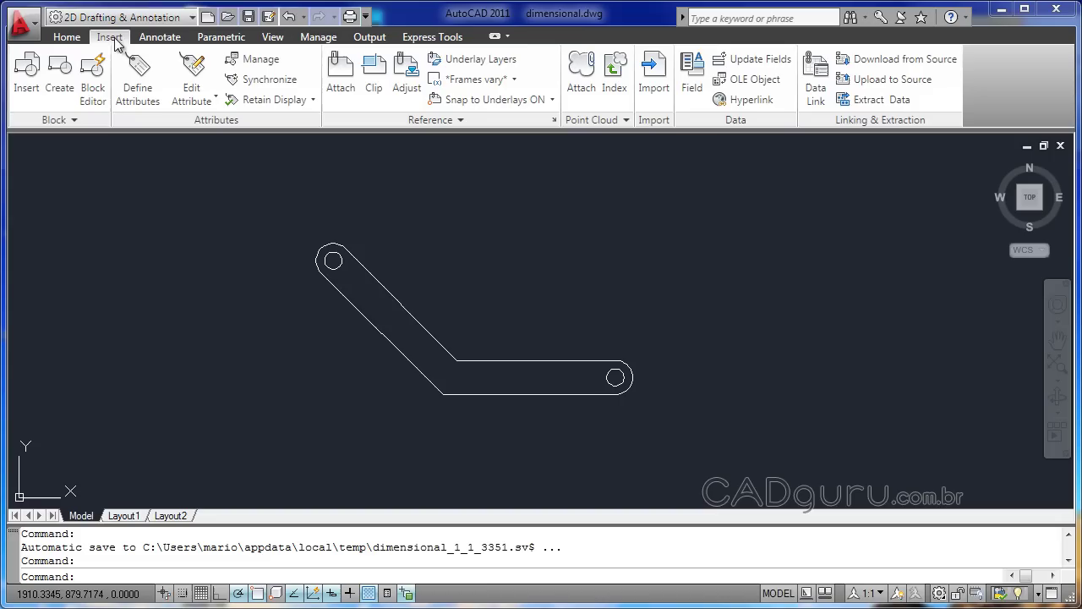
{"action": "left_click", "coordinate": [71, 78]}
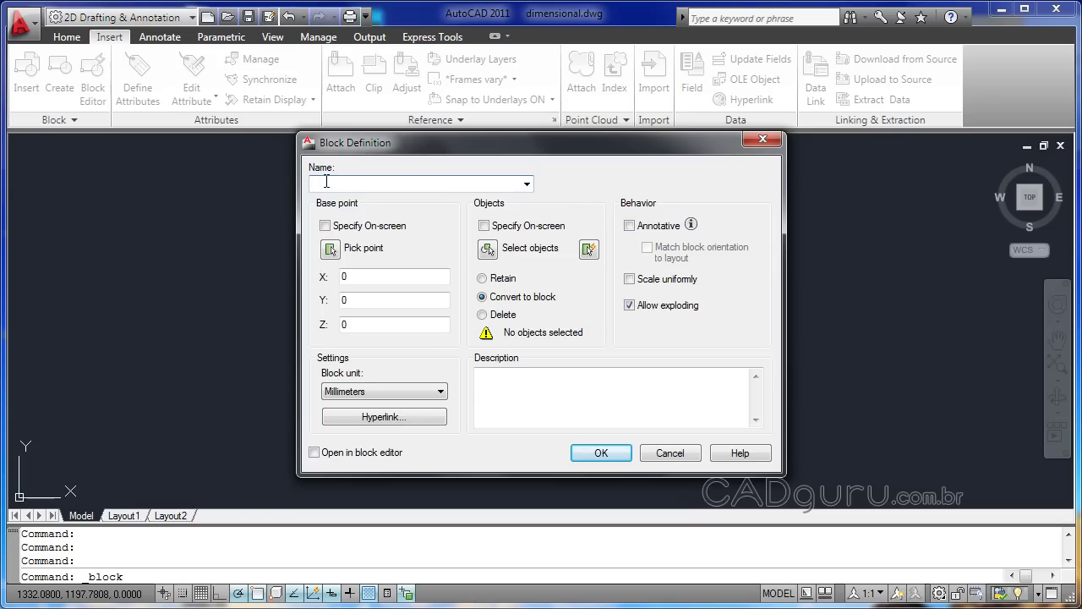
Name the block 'bracadeira' and set its base point at the upper-left hole's centre.
{"action": "type", "text": "br"}
{"action": "type", "text": "açad"}
{"action": "key", "text": "BackSpace"}
{"action": "key", "text": "BackSpace"}
{"action": "key", "text": "BackSpace"}
{"action": "type", "text": "çadeira"}
{"action": "left_click", "coordinate": [331, 250]}
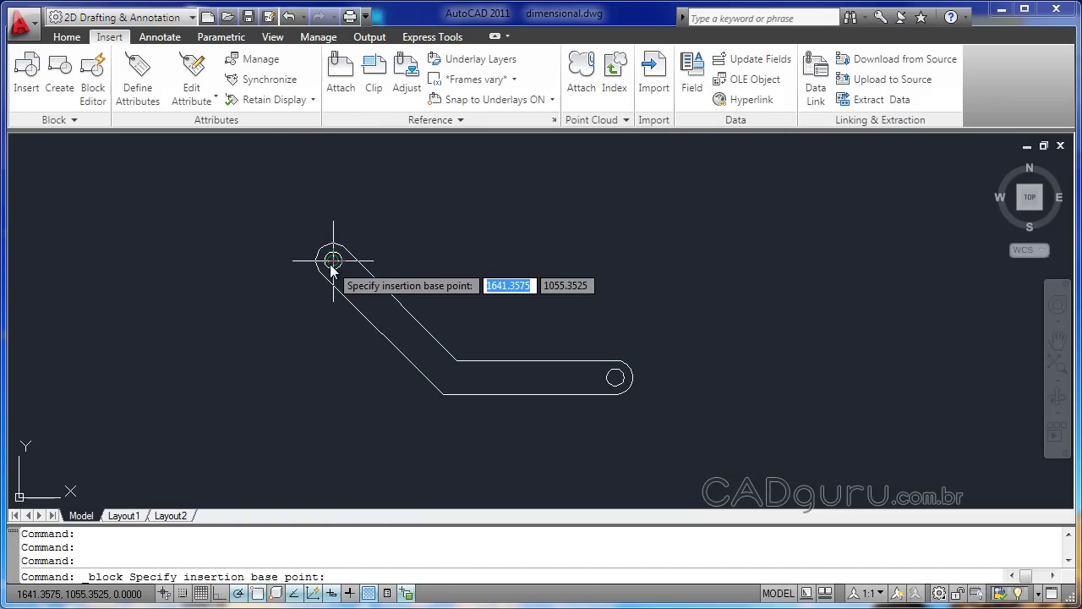
{"action": "left_click", "coordinate": [330, 269]}
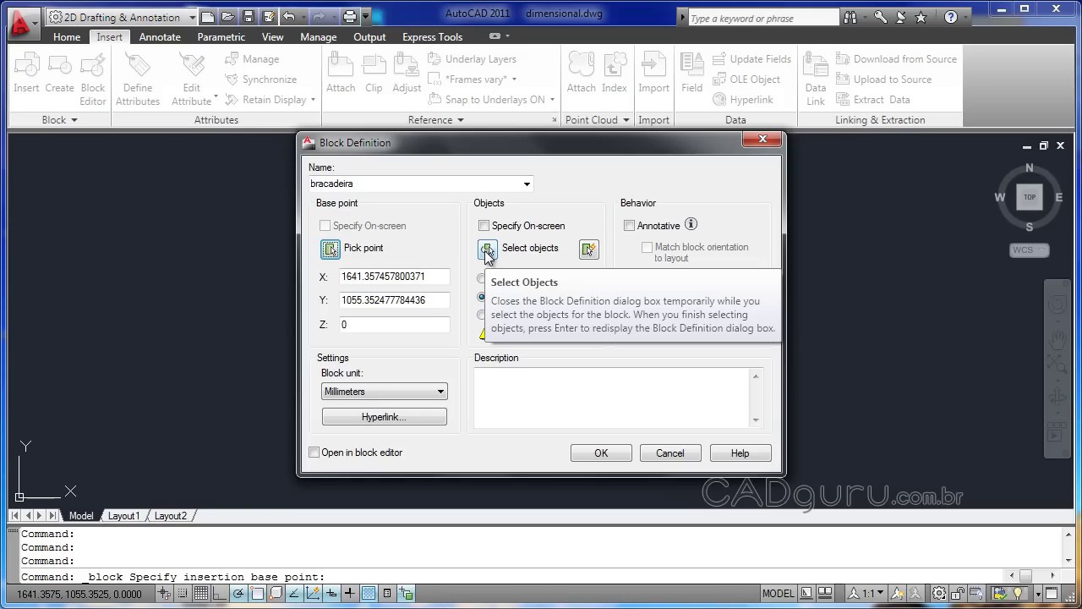
Window-select all 3 bracket objects for the block and enable 'Open in block editor'.
{"action": "left_click", "coordinate": [488, 250]}
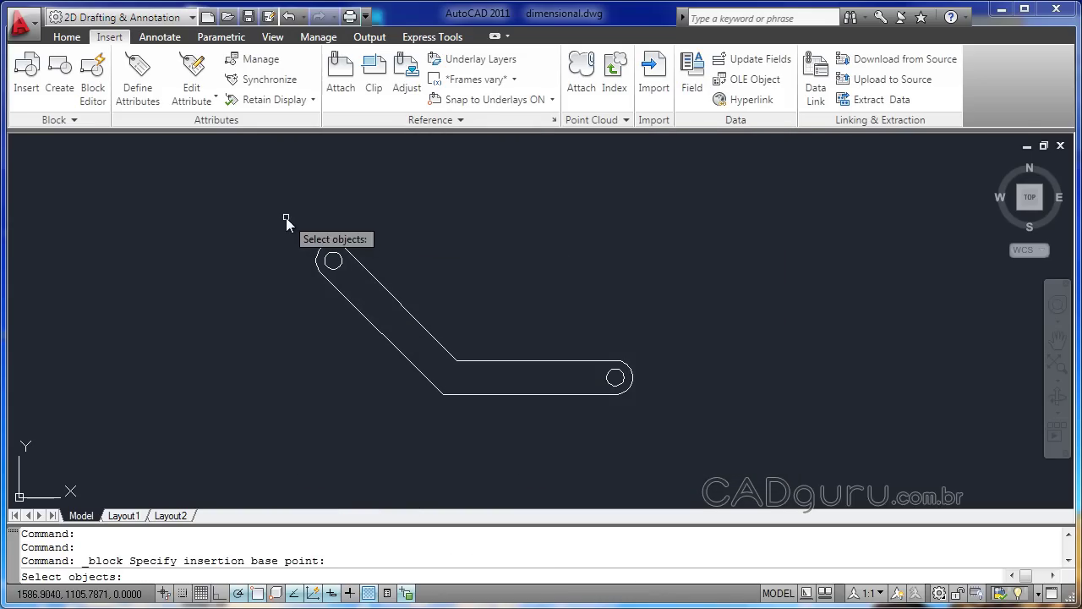
{"action": "left_click", "coordinate": [267, 218]}
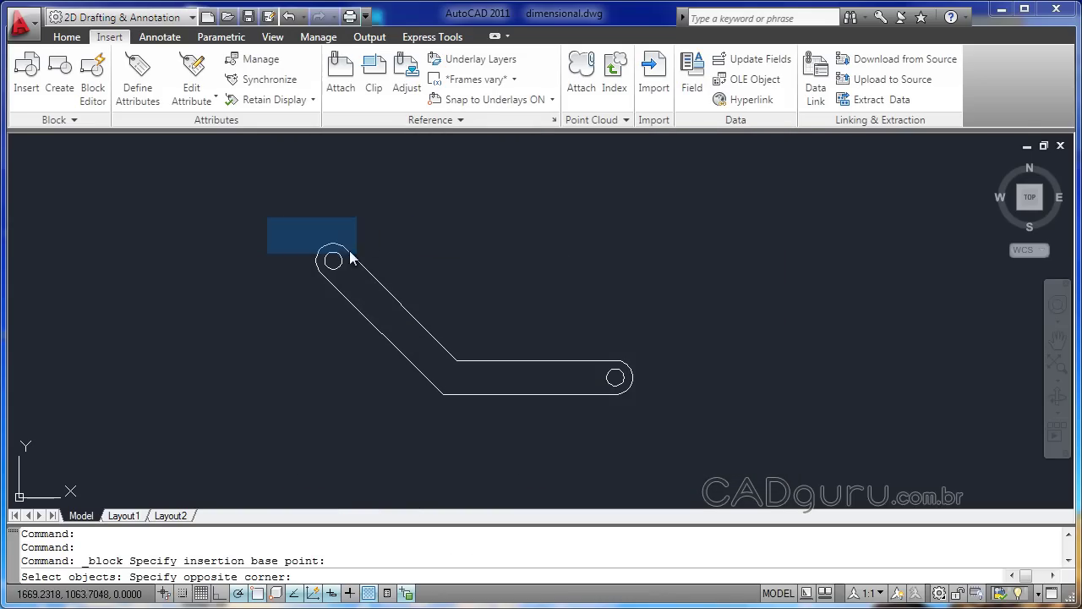
{"action": "left_click", "coordinate": [688, 442]}
{"action": "key", "text": "Return"}
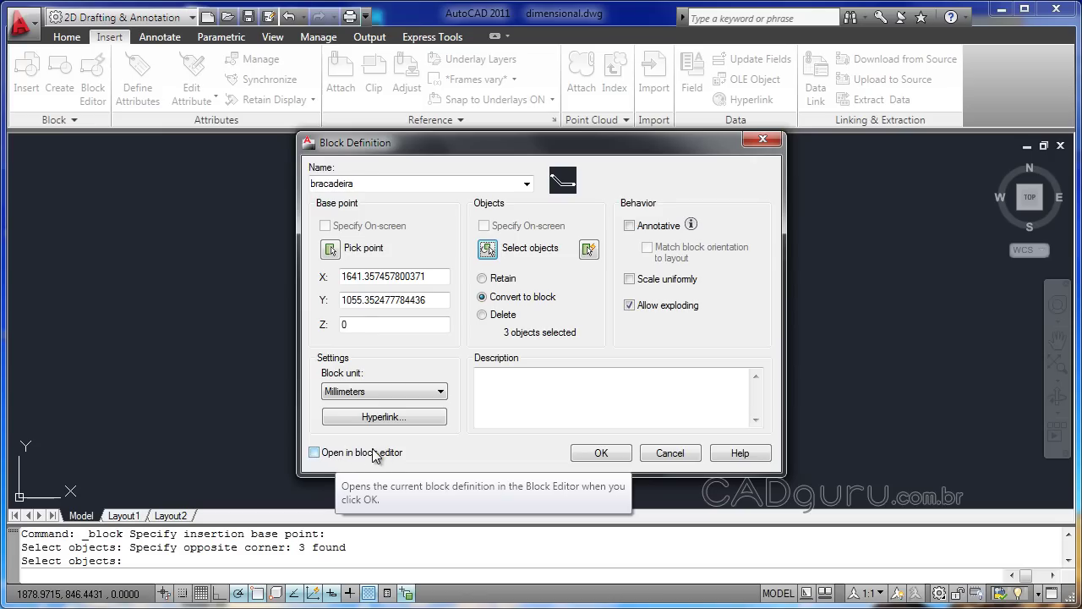
{"action": "left_click", "coordinate": [313, 454]}
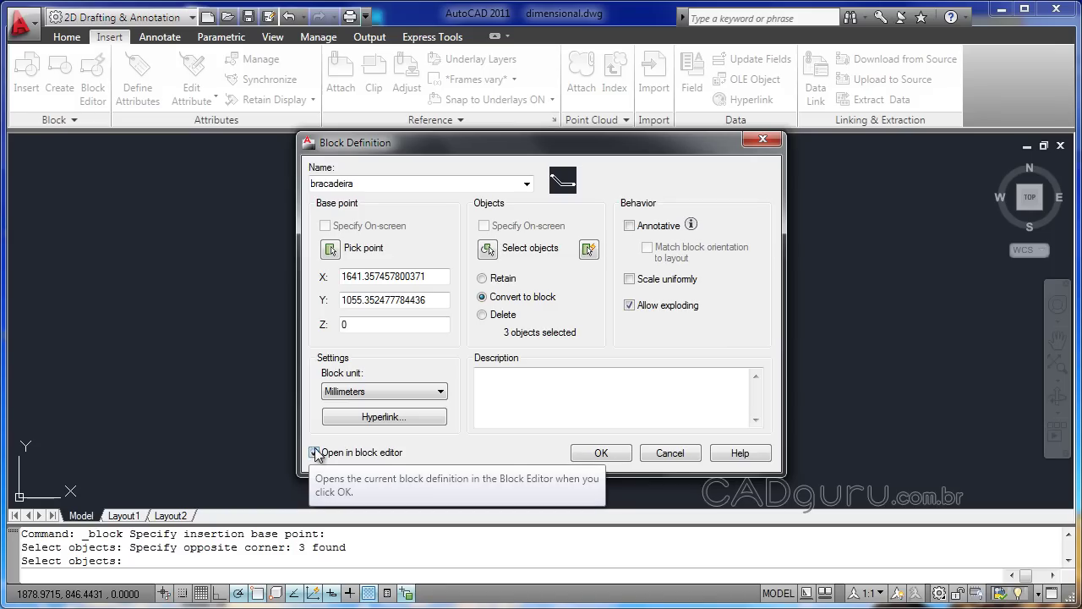
Create the bracadeira block, close the Block Editor, and select the bracket to confirm it's a block.
{"action": "left_click", "coordinate": [601, 454]}
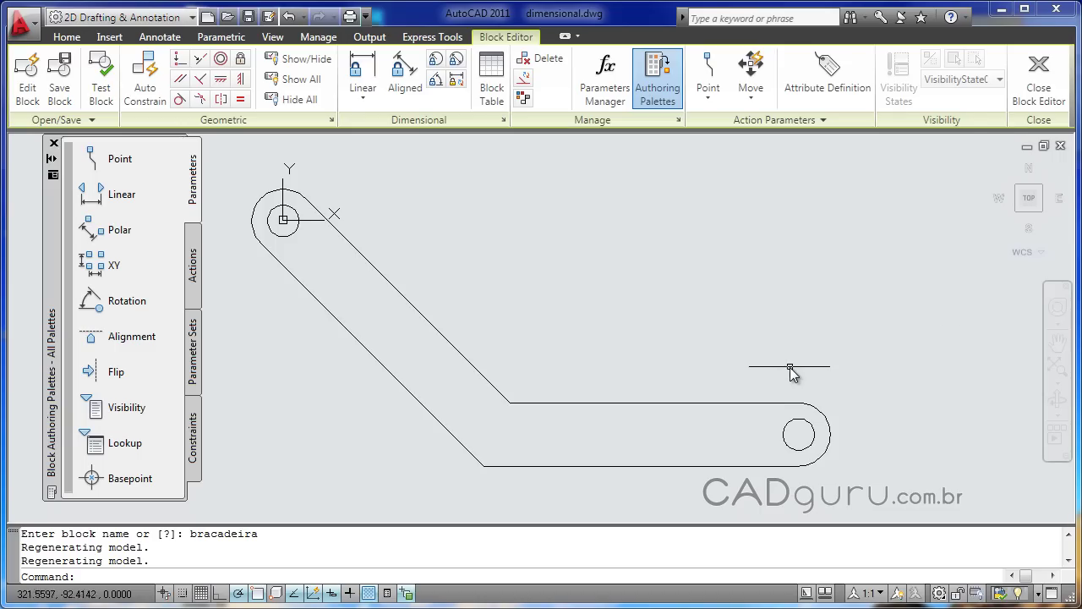
{"action": "left_click", "coordinate": [1038, 90]}
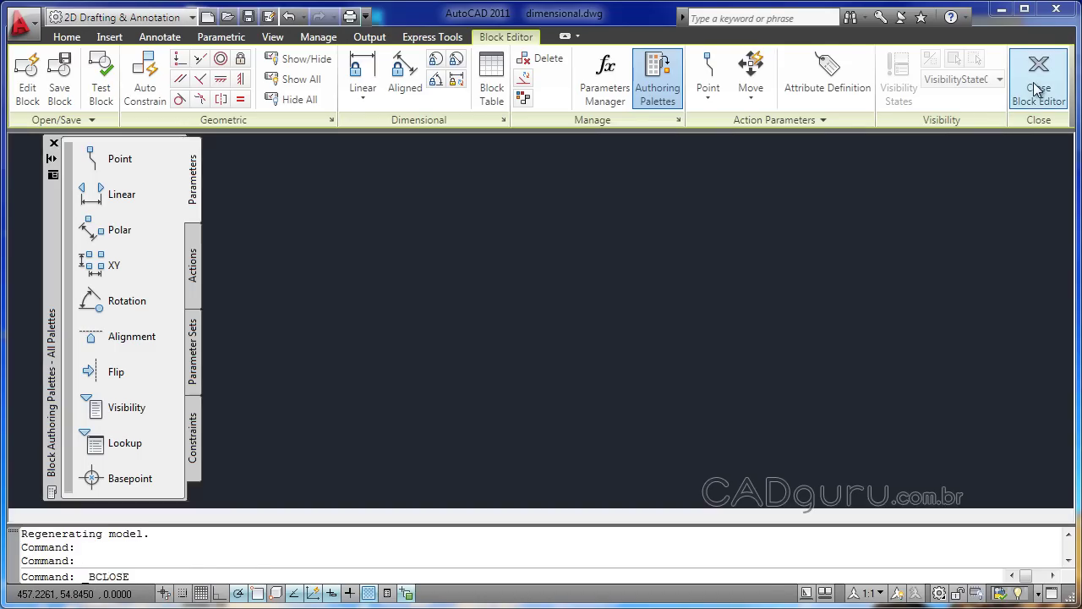
{"action": "left_click", "coordinate": [480, 361]}
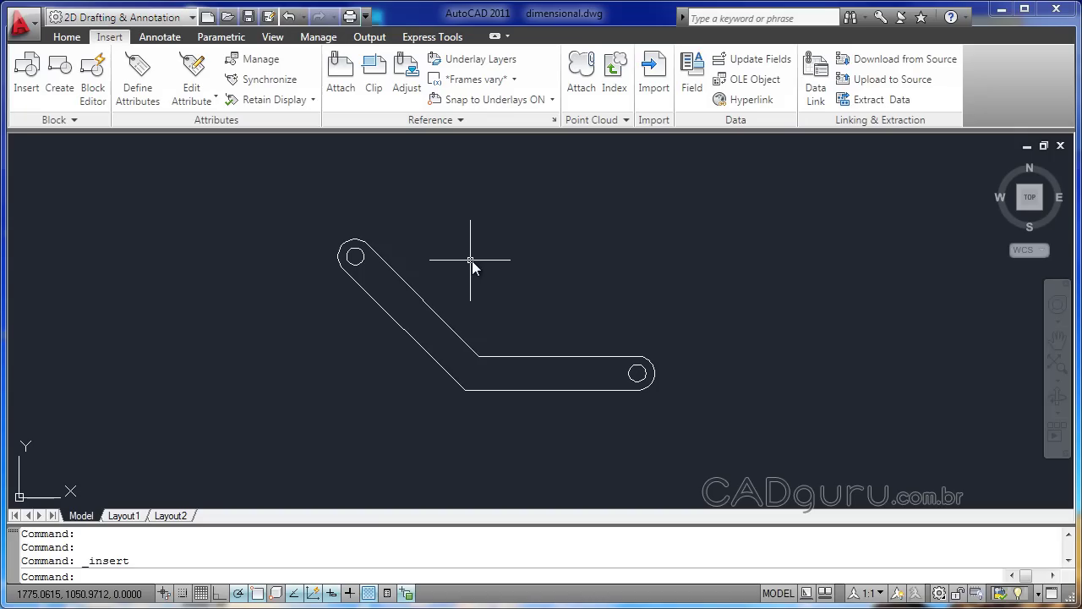
{"action": "type", "text": "wb"}
{"action": "type", "text": "l"}
{"action": "type", "text": "ock"}
Start Write Block with base point at the upper-left hole centre (X 1641.3575, Y 1055.3525).
{"action": "key", "text": "Return"}
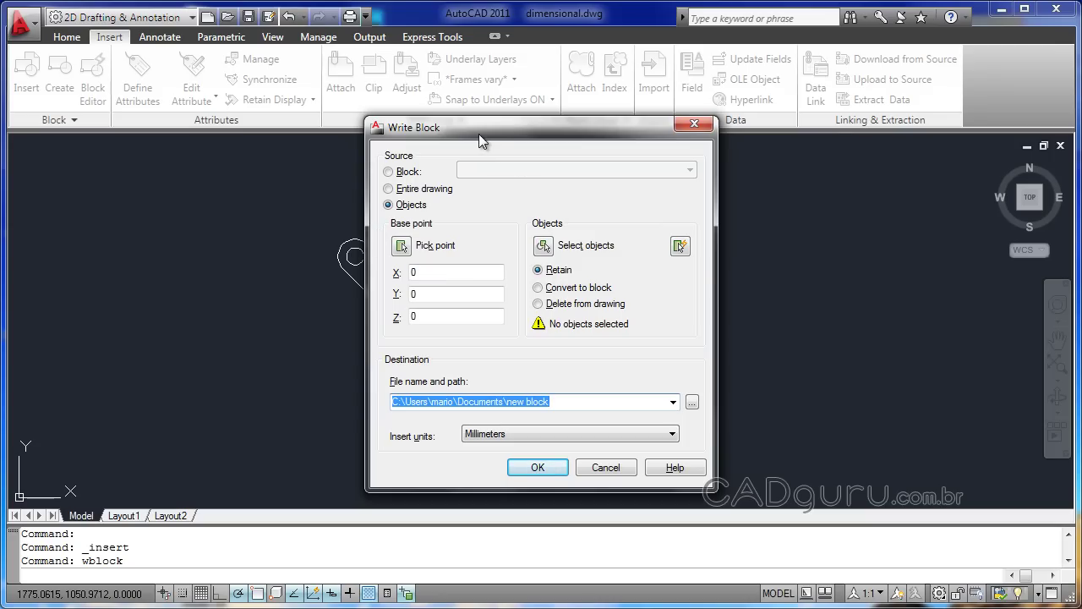
{"action": "left_click", "coordinate": [403, 246]}
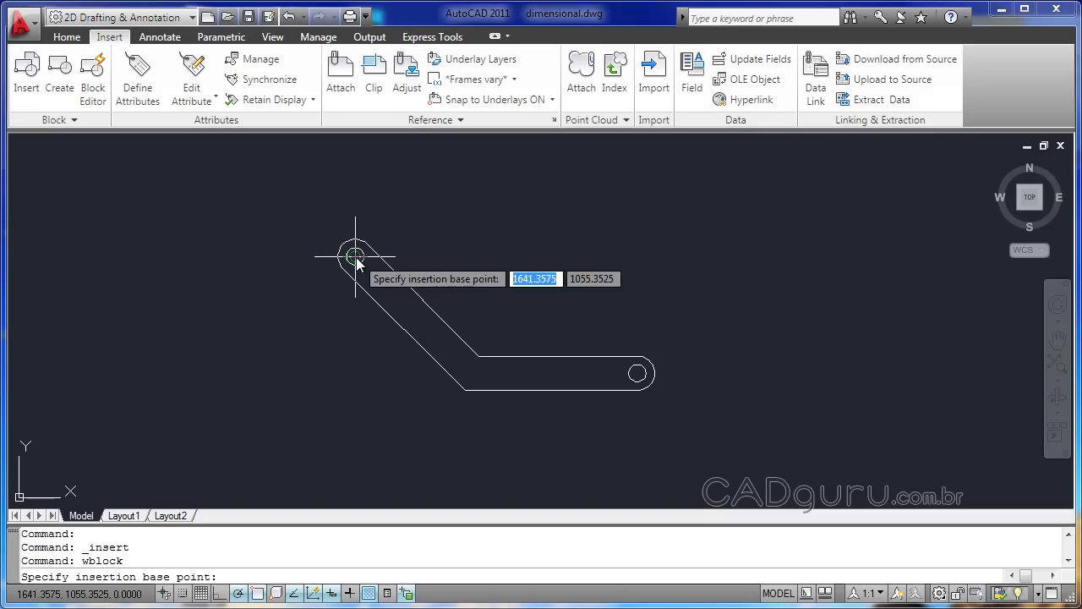
{"action": "left_click", "coordinate": [355, 255]}
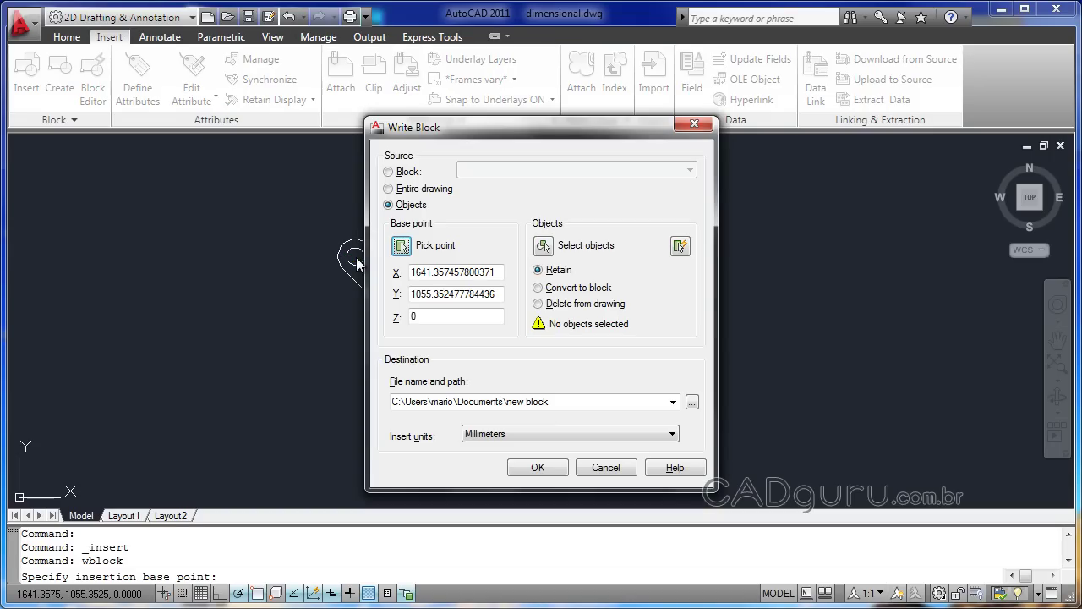
Window-select all 3 bracket objects as the content to write out.
{"action": "left_click", "coordinate": [546, 248]}
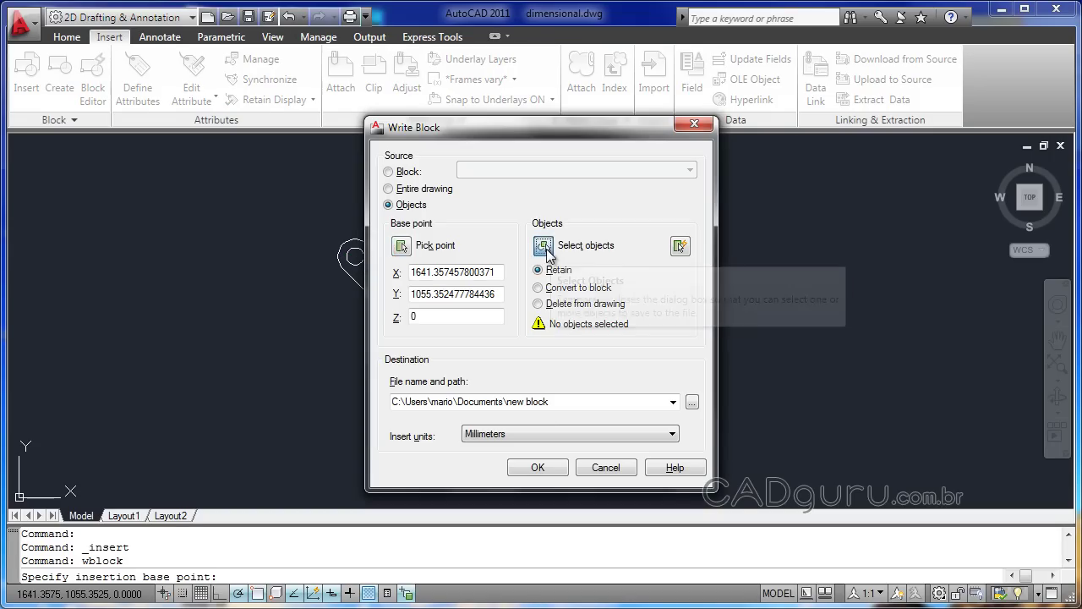
{"action": "left_click", "coordinate": [300, 218]}
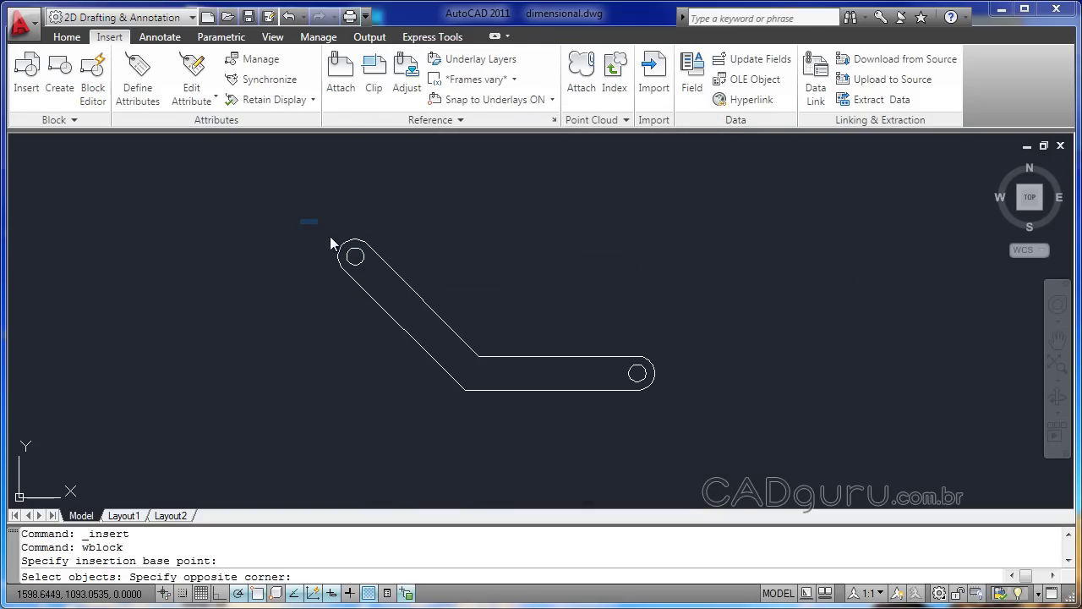
{"action": "left_click", "coordinate": [702, 433]}
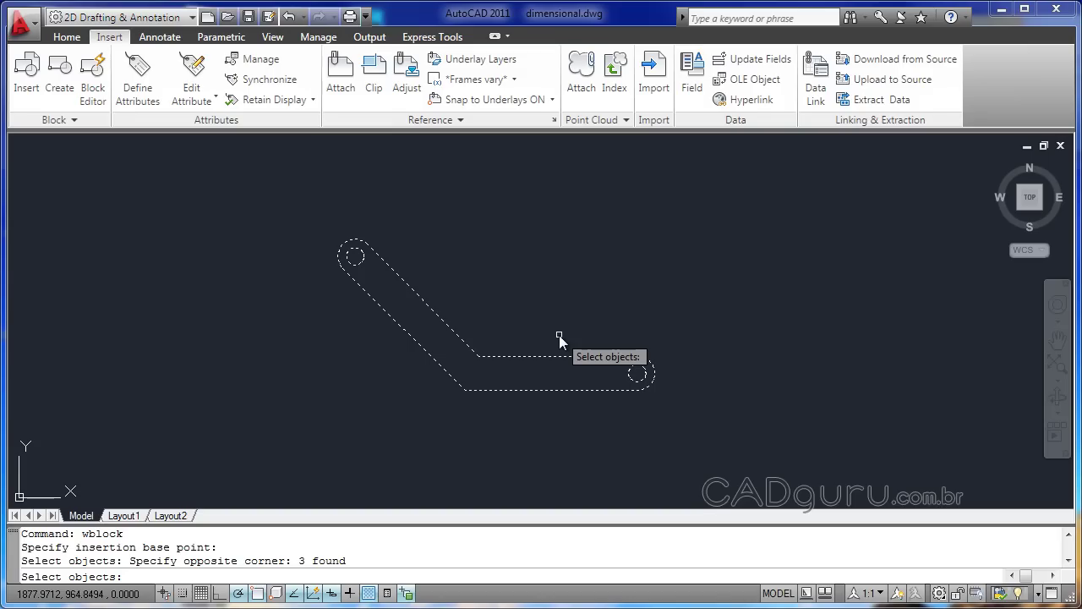
{"action": "key", "text": "Return"}
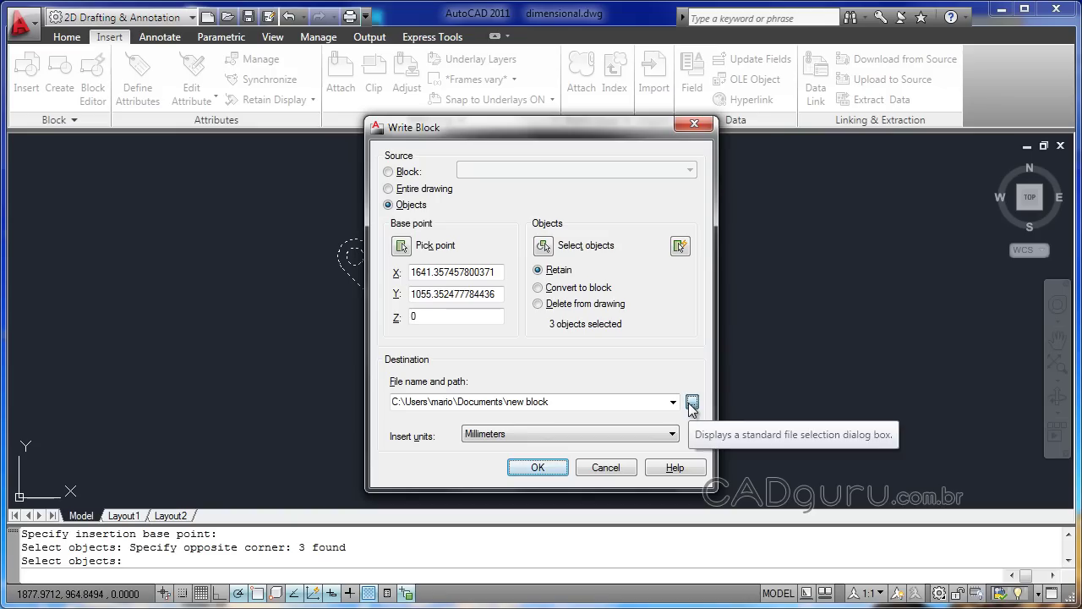
Set the export destination to bracadeira.dwg on the Desktop.
{"action": "left_click", "coordinate": [691, 405]}
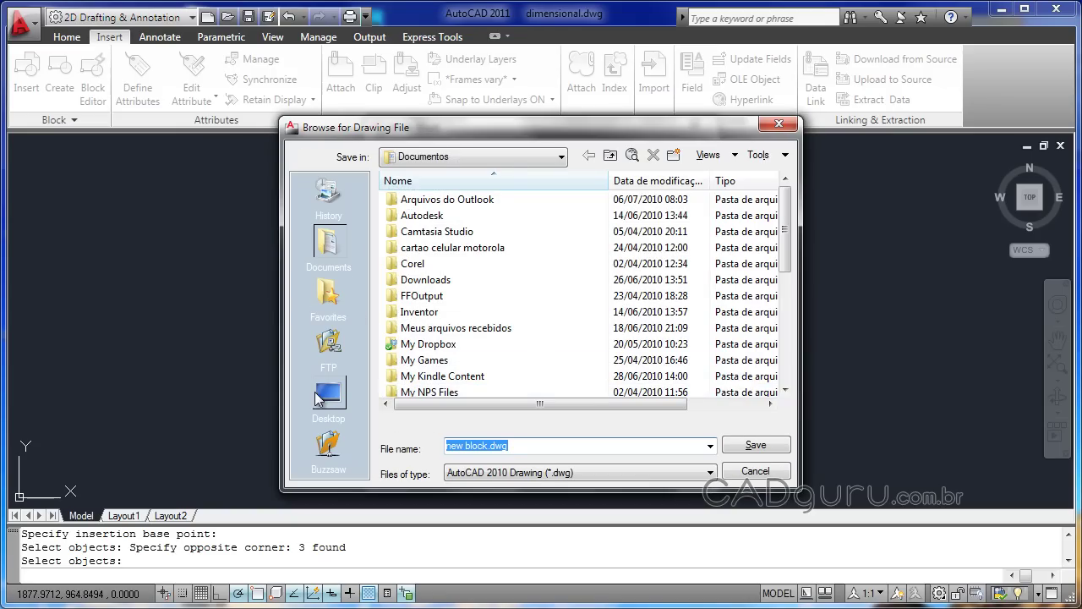
{"action": "left_click", "coordinate": [328, 396]}
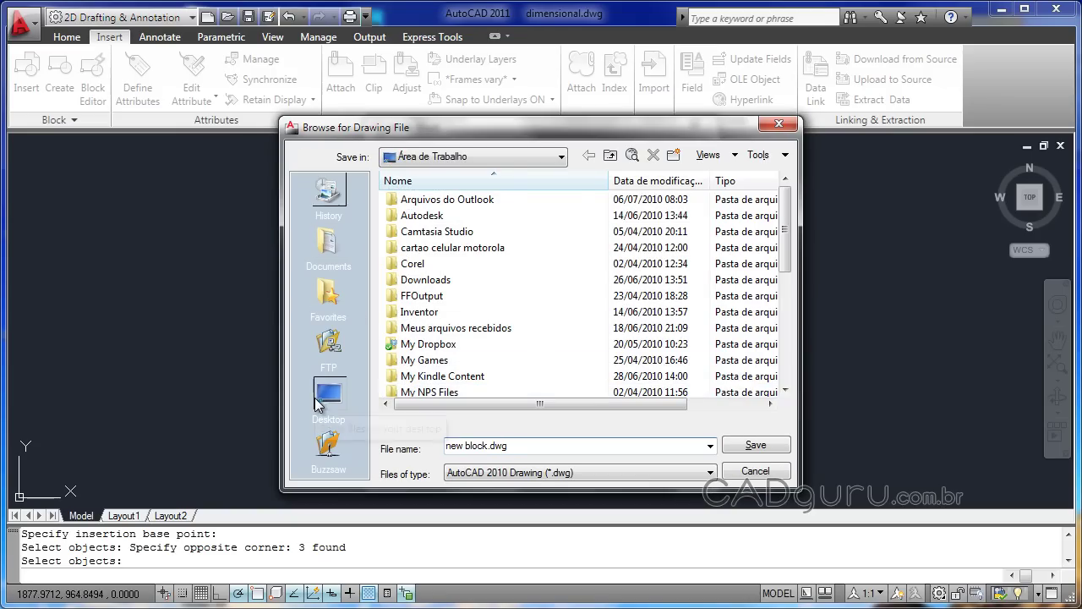
{"action": "left_click", "coordinate": [486, 446]}
{"action": "left_click", "coordinate": [486, 445]}
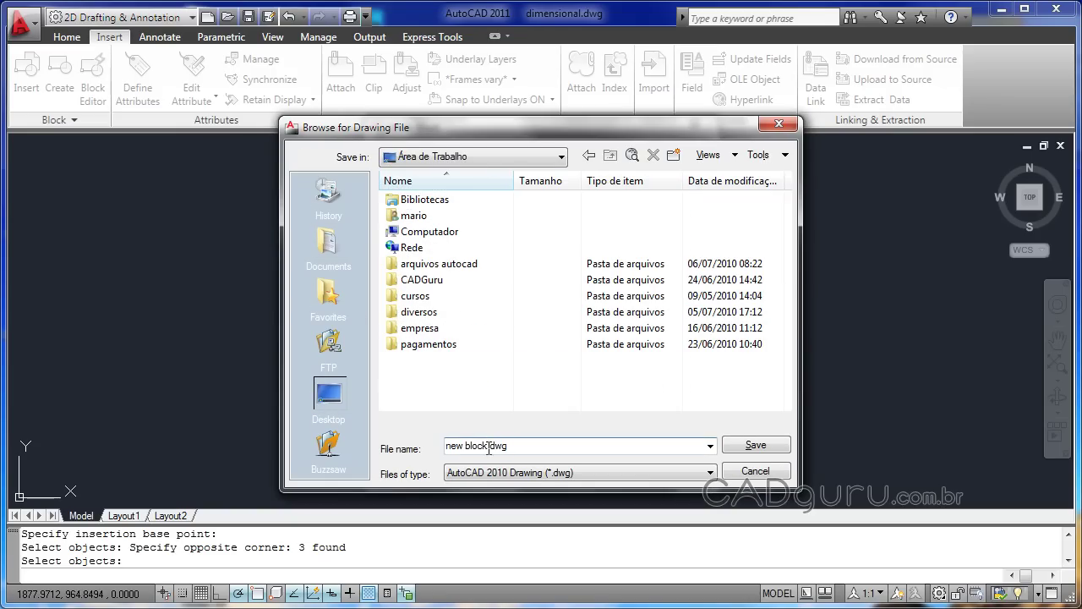
{"action": "left_click_drag", "start_coordinate": [488, 445], "coordinate": [445, 446]}
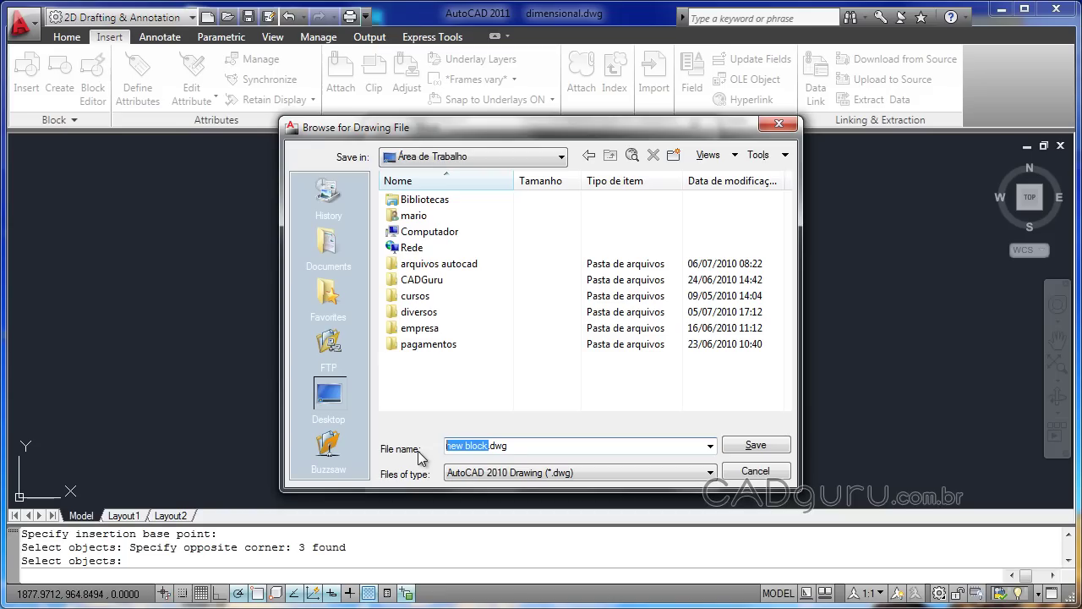
{"action": "type", "text": "braca"}
{"action": "type", "text": "deira"}
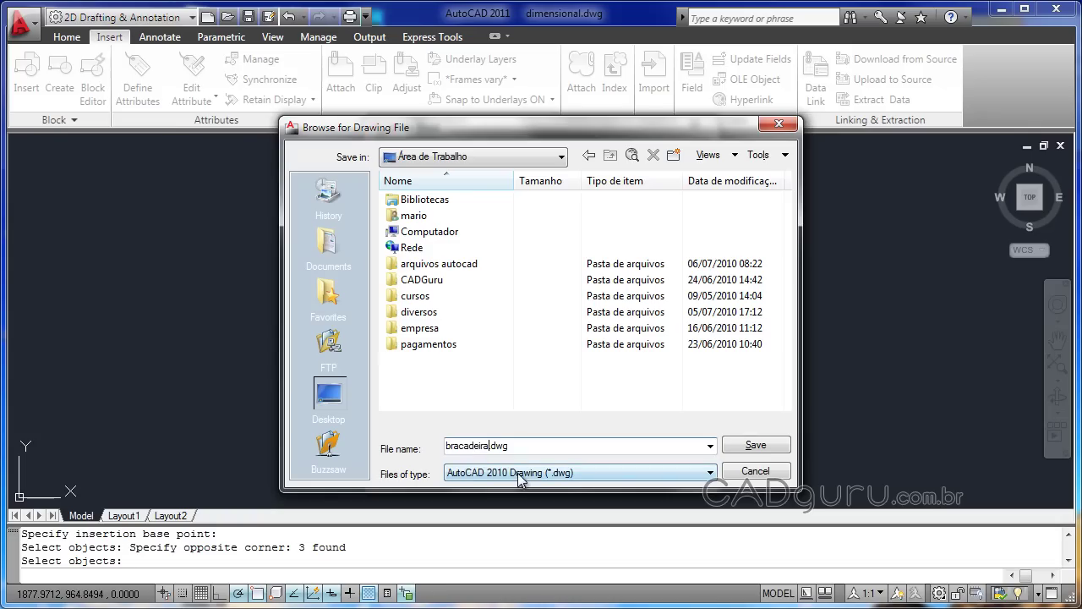
{"action": "left_click_drag", "start_coordinate": [489, 446], "coordinate": [513, 443]}
{"action": "left_click", "coordinate": [759, 444]}
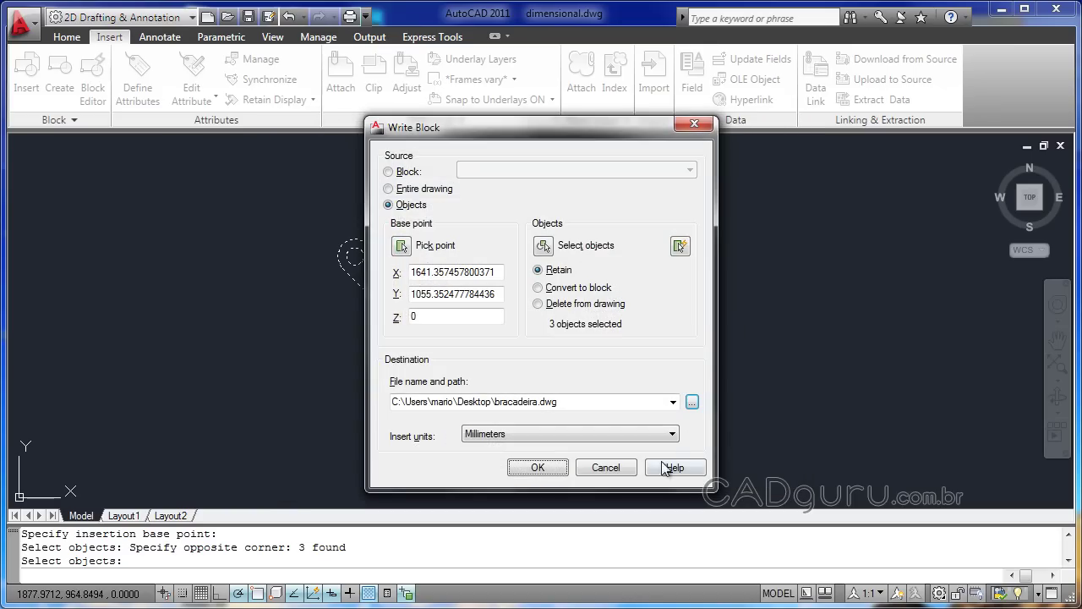
Write the bracket out to bracadeira.dwg, then select and deselect the bracket outline.
{"action": "left_click", "coordinate": [534, 469]}
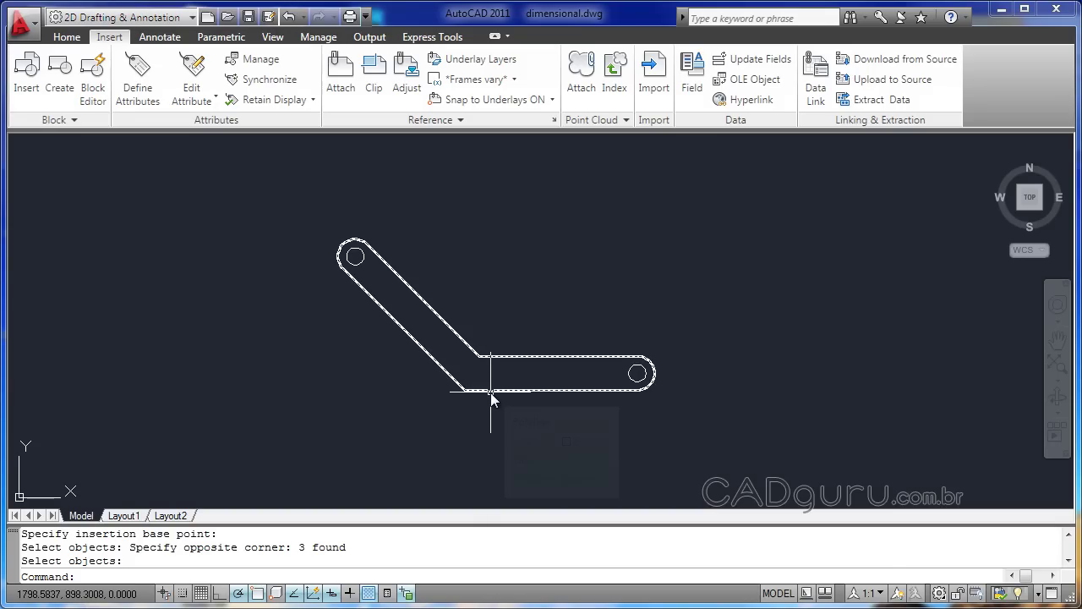
{"action": "left_click", "coordinate": [490, 392]}
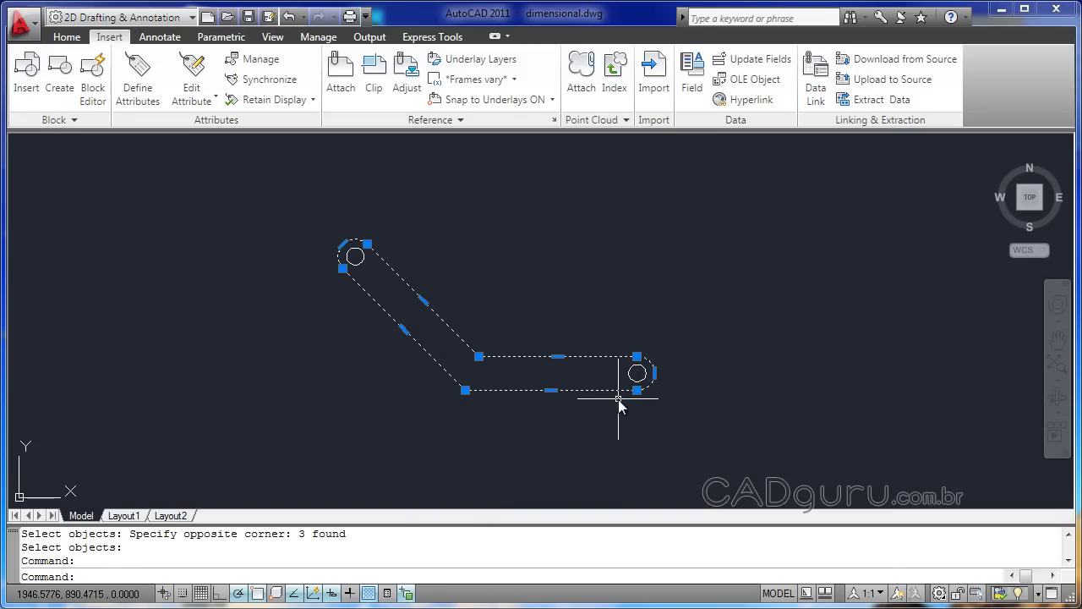
{"action": "key", "text": "Escape"}
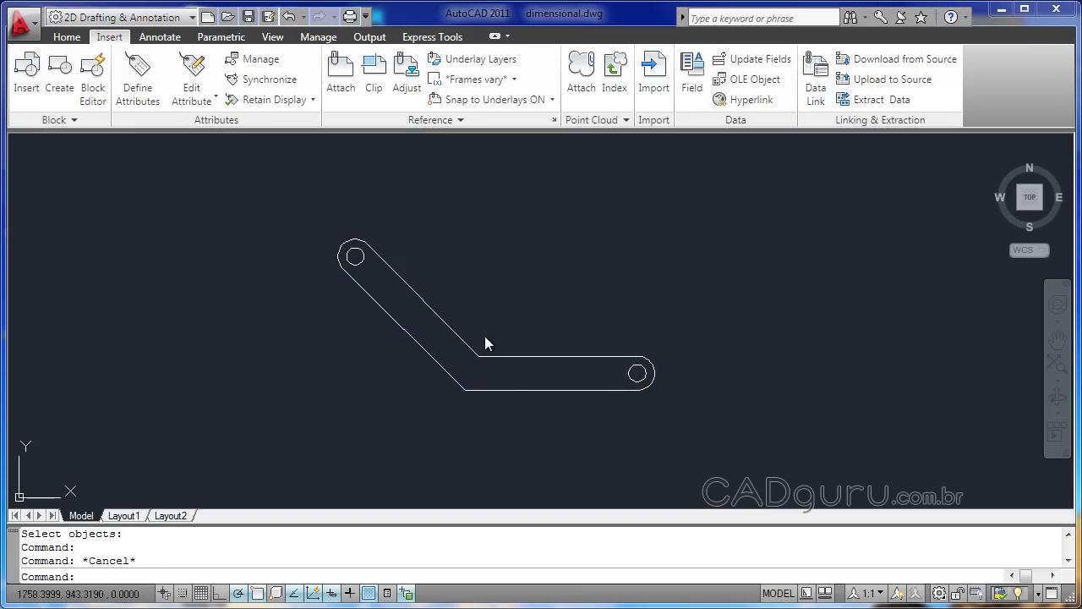
{"action": "left_click", "coordinate": [33, 90]}
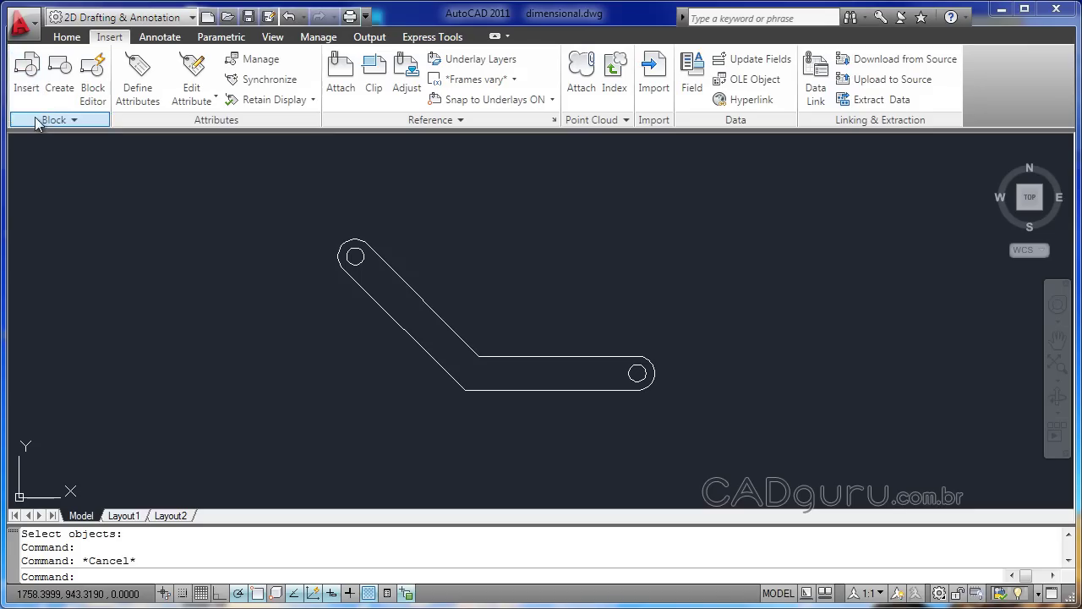
In the Insert dialog, check the block Name list, then browse for a drawing file.
{"action": "left_click", "coordinate": [34, 91]}
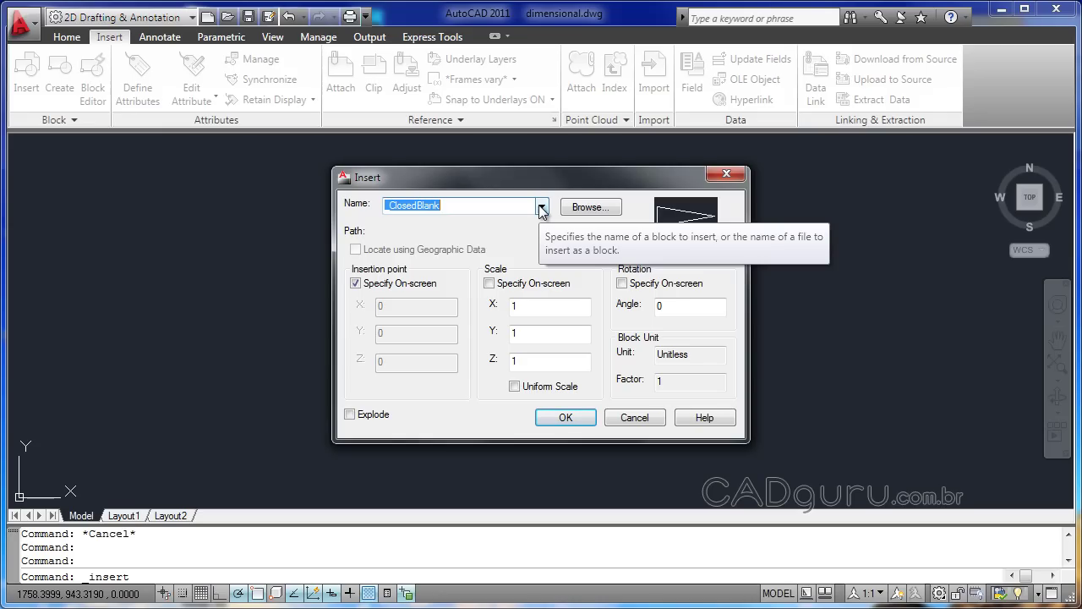
{"action": "left_click", "coordinate": [541, 207]}
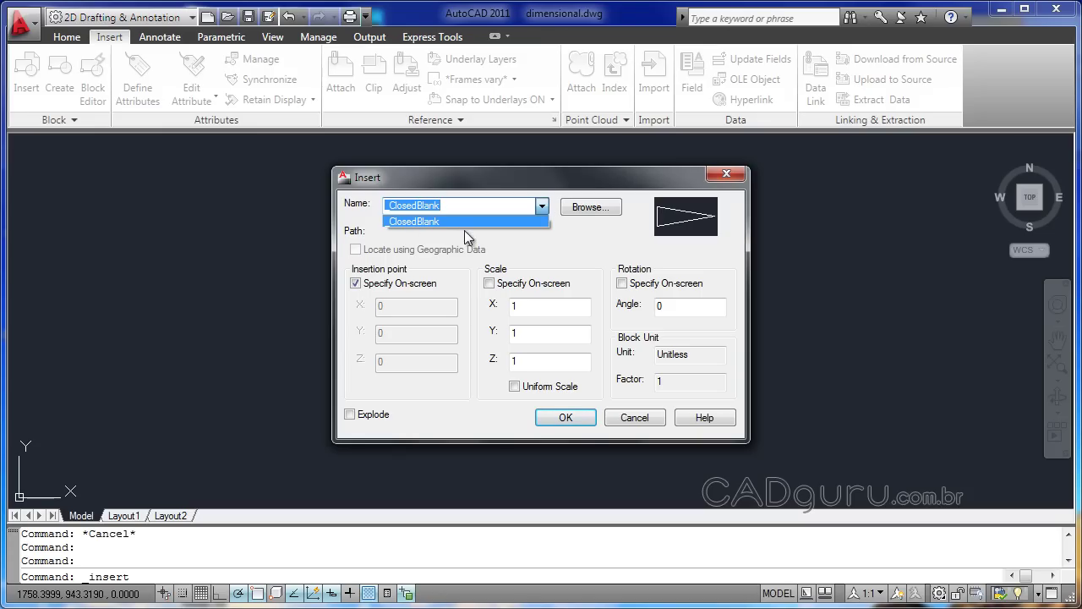
{"action": "left_click", "coordinate": [603, 237]}
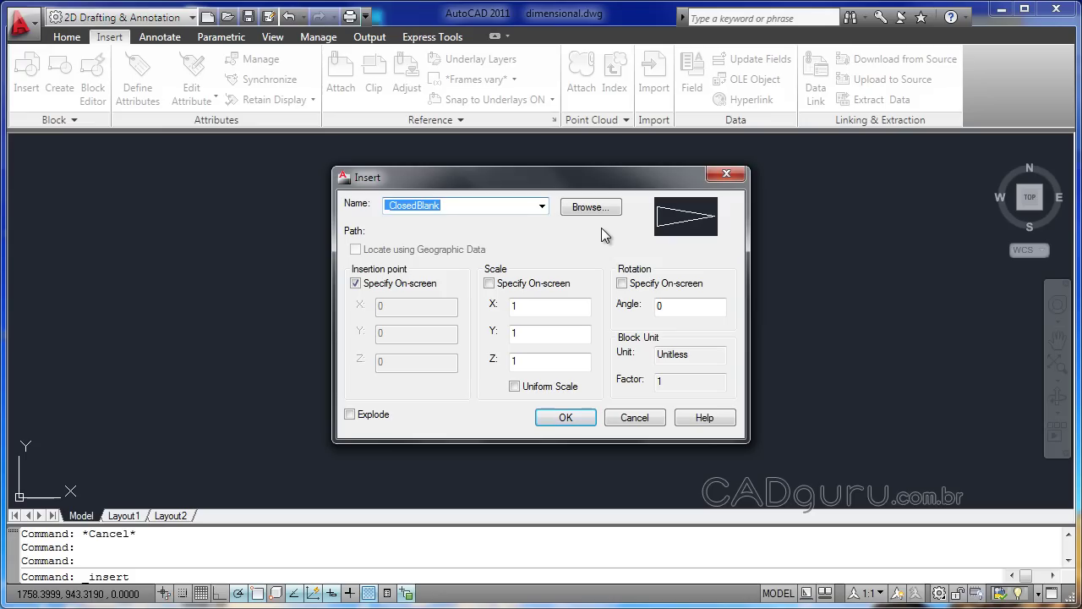
{"action": "left_click", "coordinate": [598, 206]}
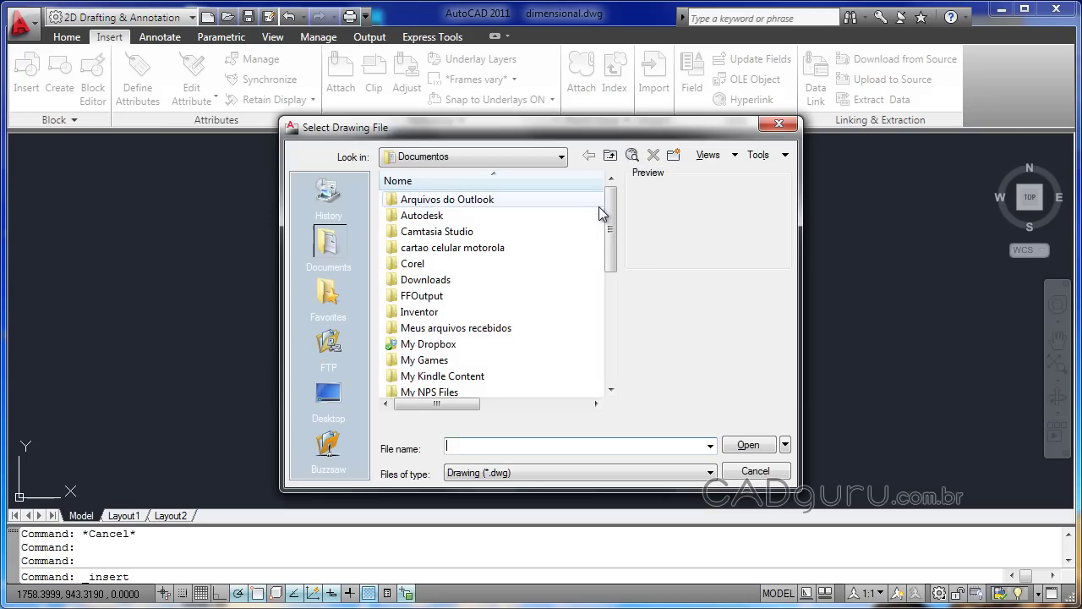
Pick bracadeira.dwg from the Desktop folder as the drawing file to insert.
{"action": "left_click", "coordinate": [328, 398]}
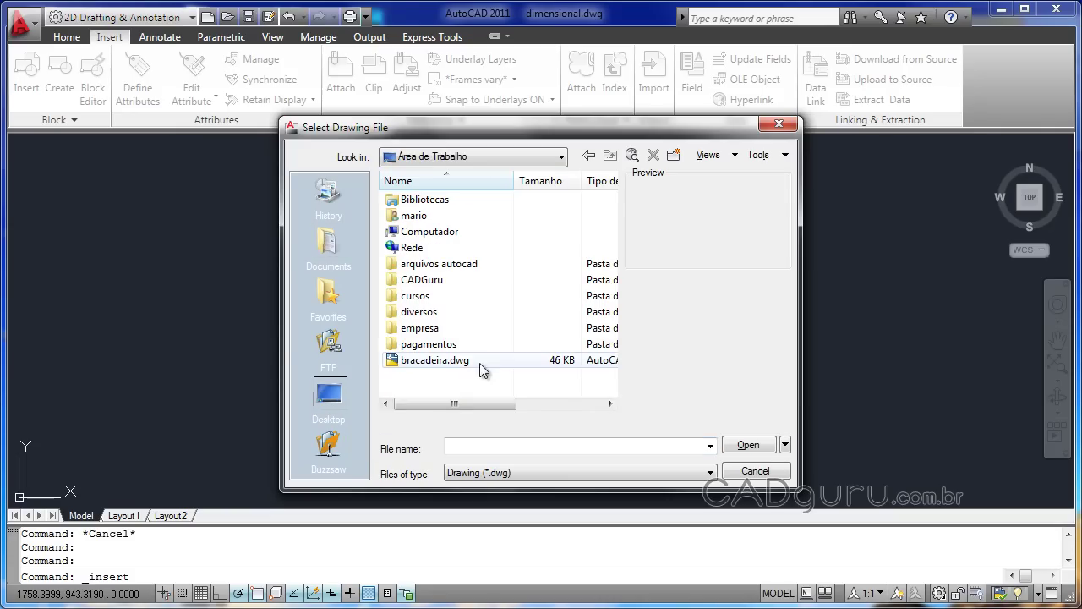
{"action": "left_click", "coordinate": [439, 361]}
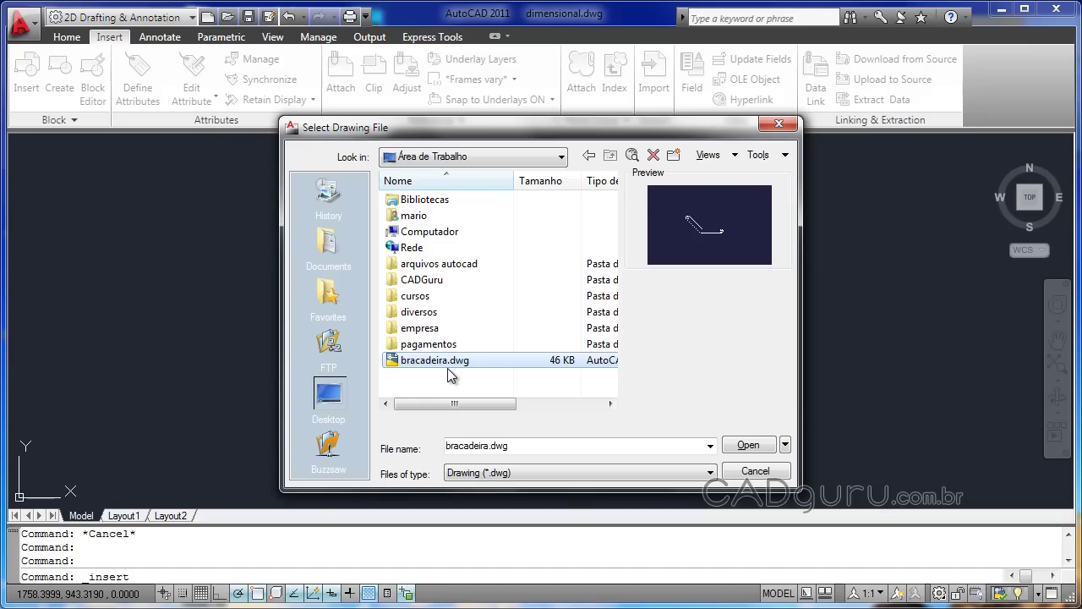
{"action": "left_click", "coordinate": [749, 450]}
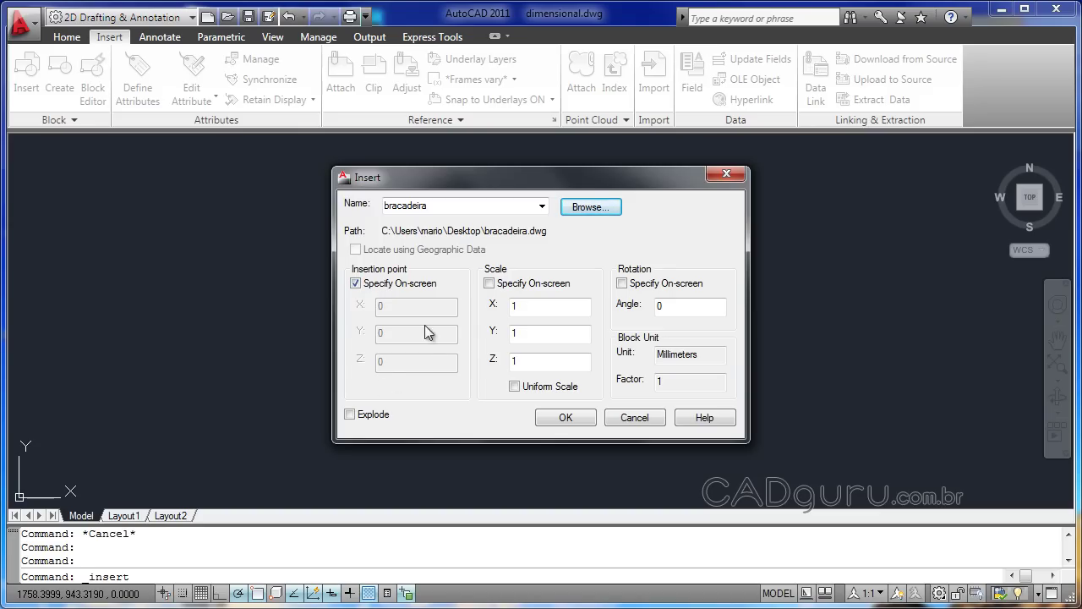
{"action": "left_click", "coordinate": [356, 284]}
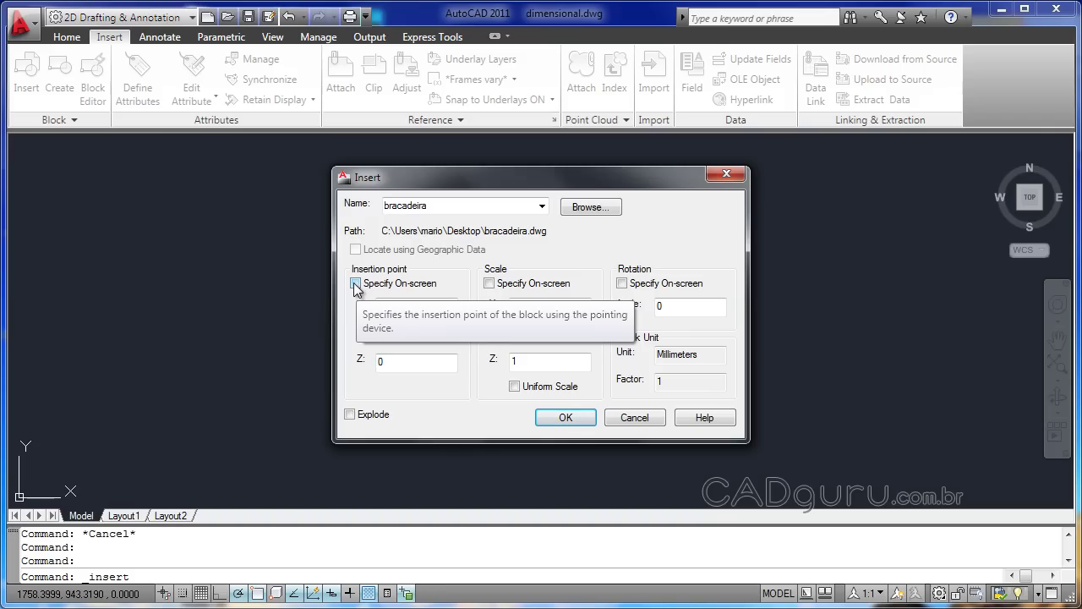
{"action": "left_click", "coordinate": [355, 284]}
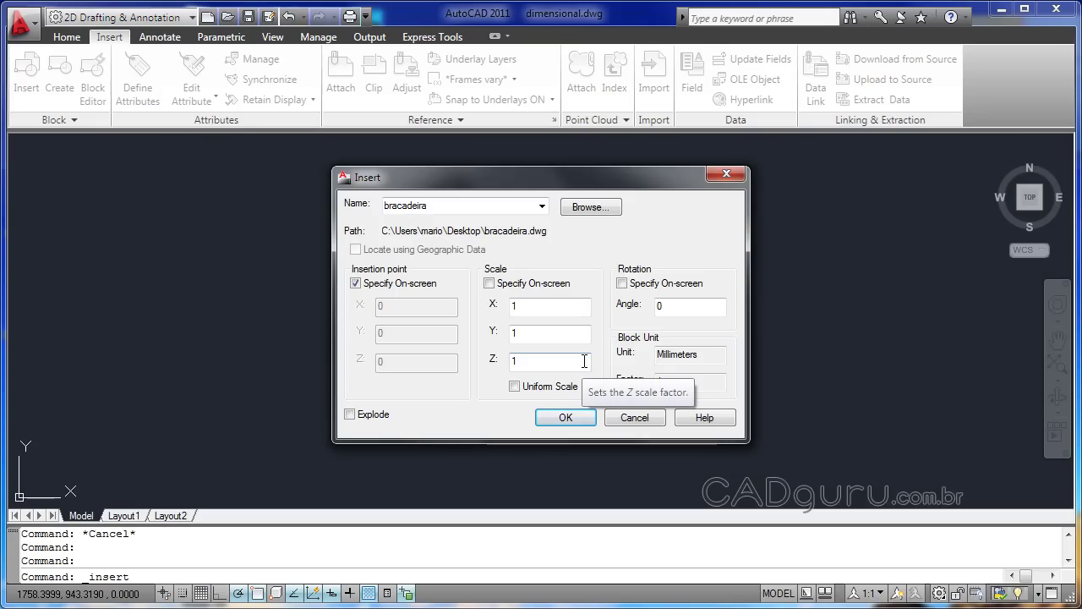
{"action": "double_click", "coordinate": [682, 302]}
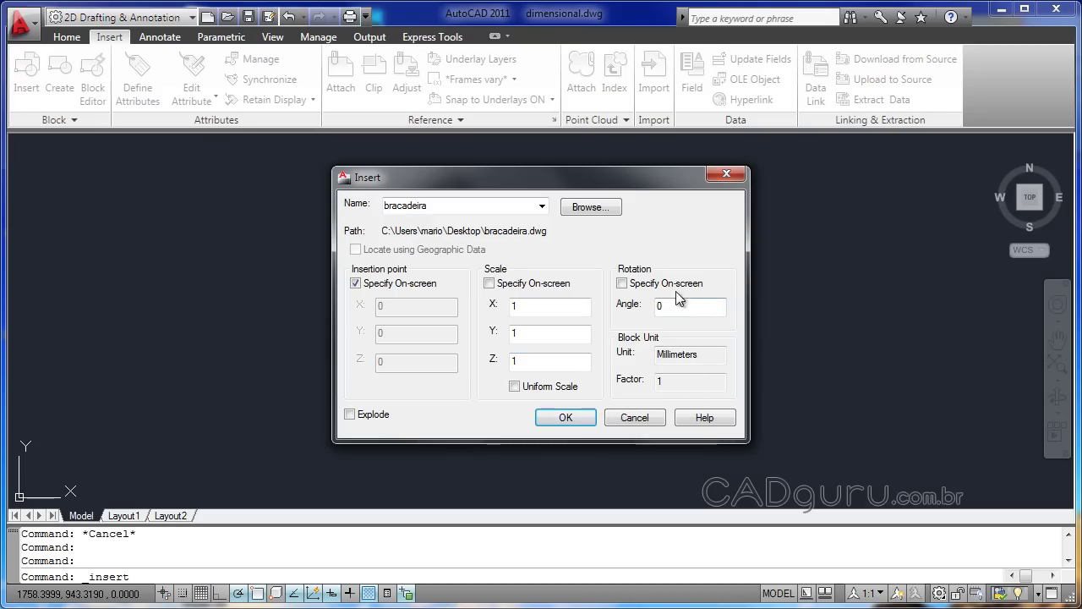
{"action": "type", "text": "4"}
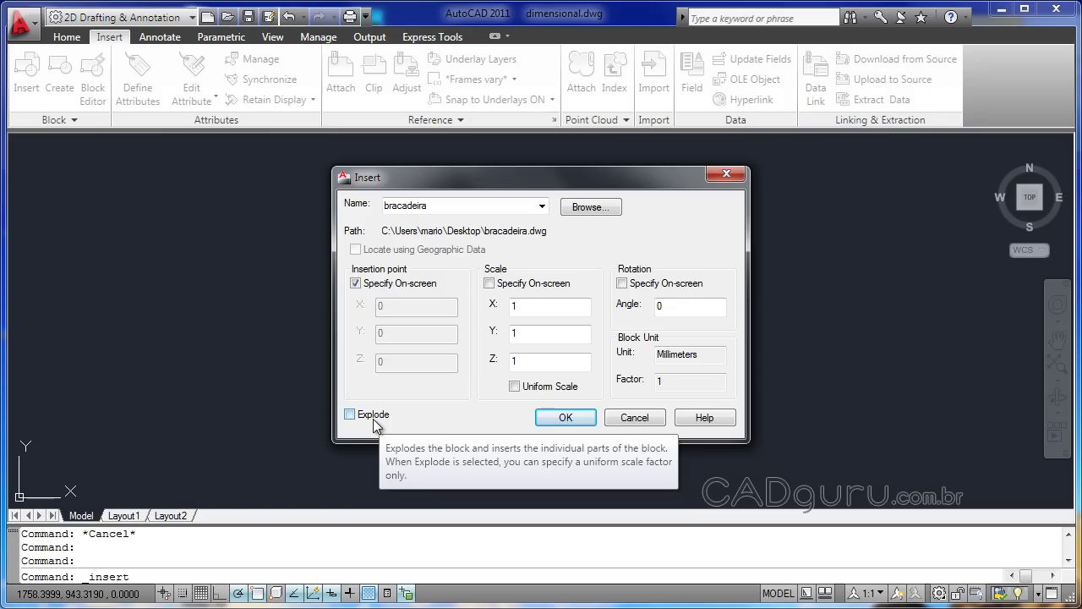
Place the bracadeira block at scale 1, rotation 0, just right of the original bracket.
{"action": "left_click", "coordinate": [564, 418]}
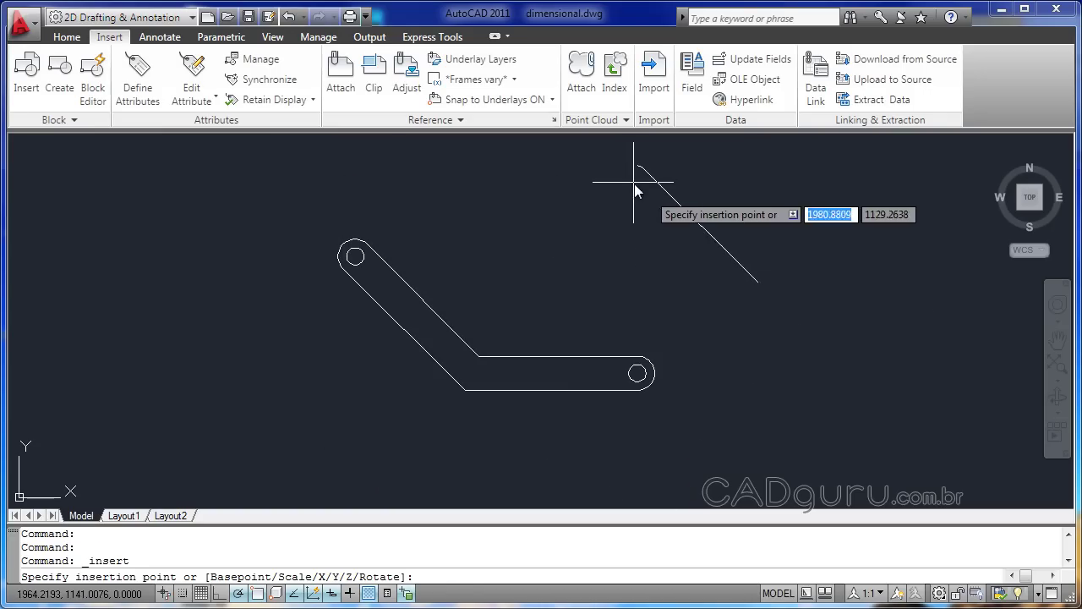
{"action": "left_click", "coordinate": [680, 242]}
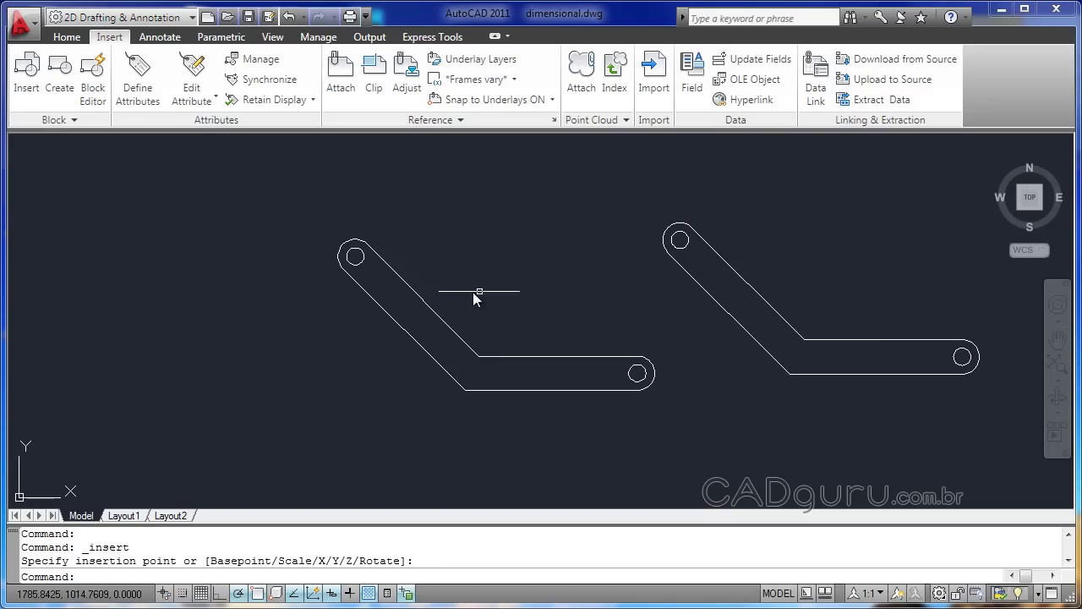
{"action": "left_click", "coordinate": [723, 309]}
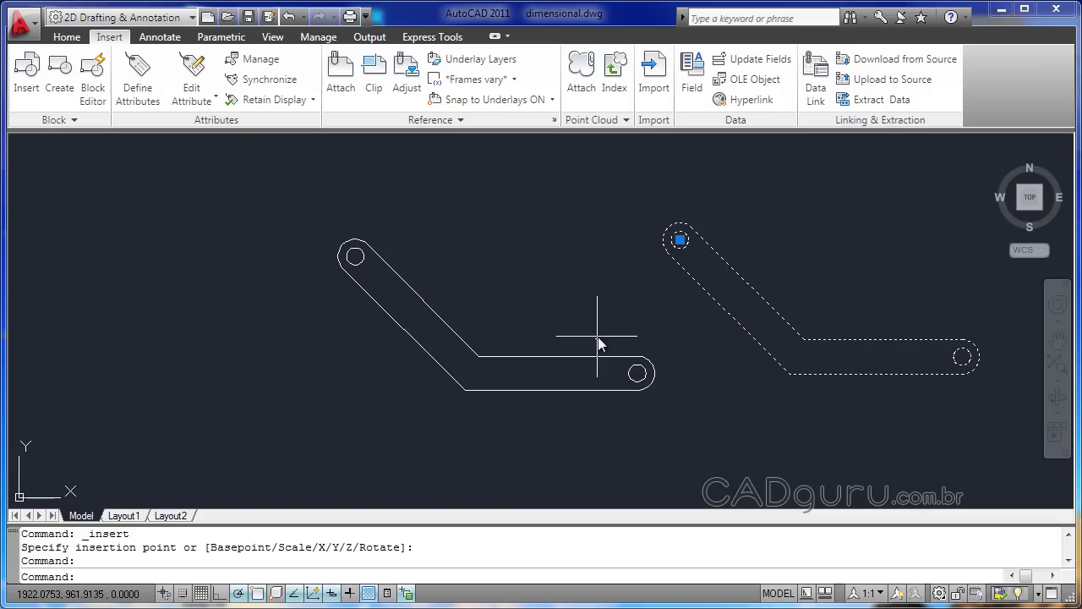
{"action": "key", "text": "Escape"}
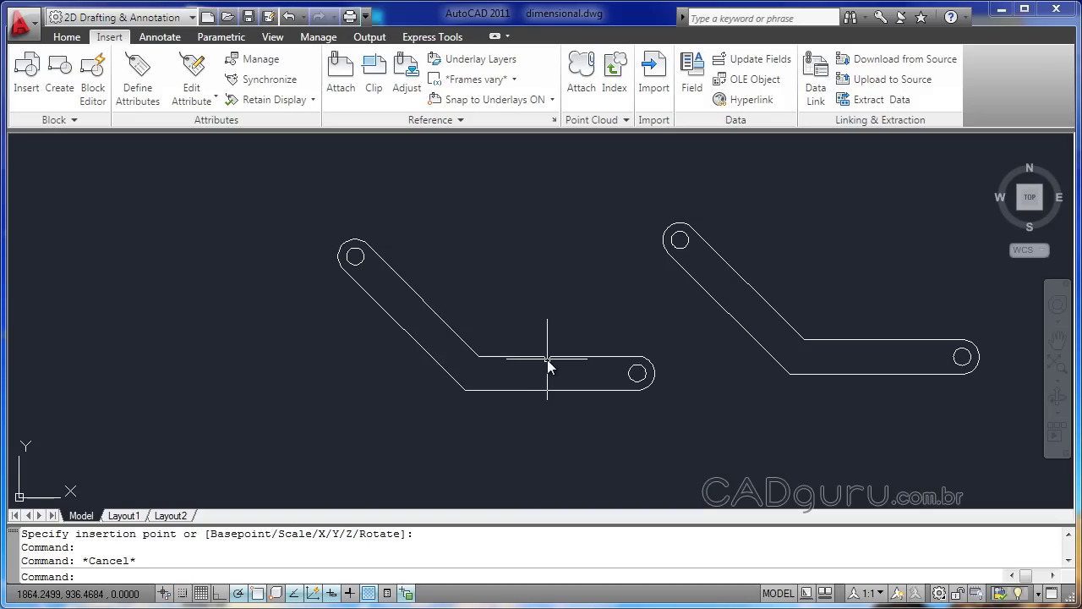